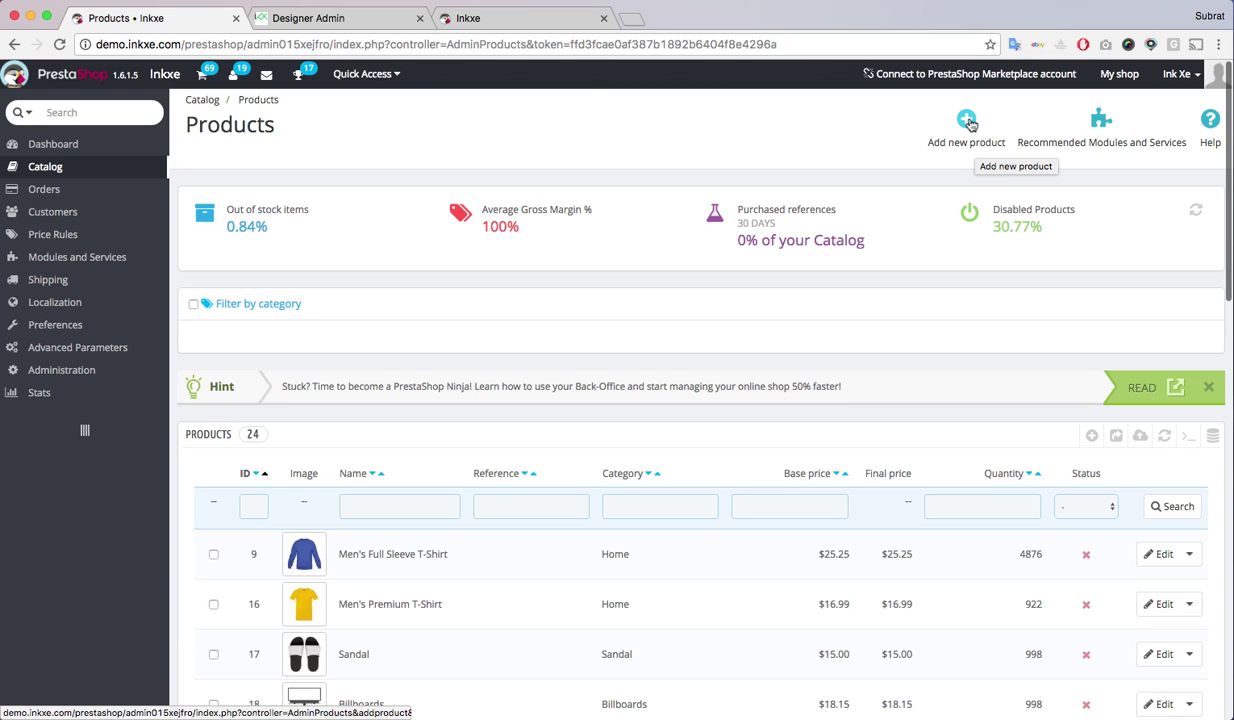
Step: Create a new standard product and name it "Men's Ringer Tshirt"
{"action": "left_click", "coordinate": [969, 122]}
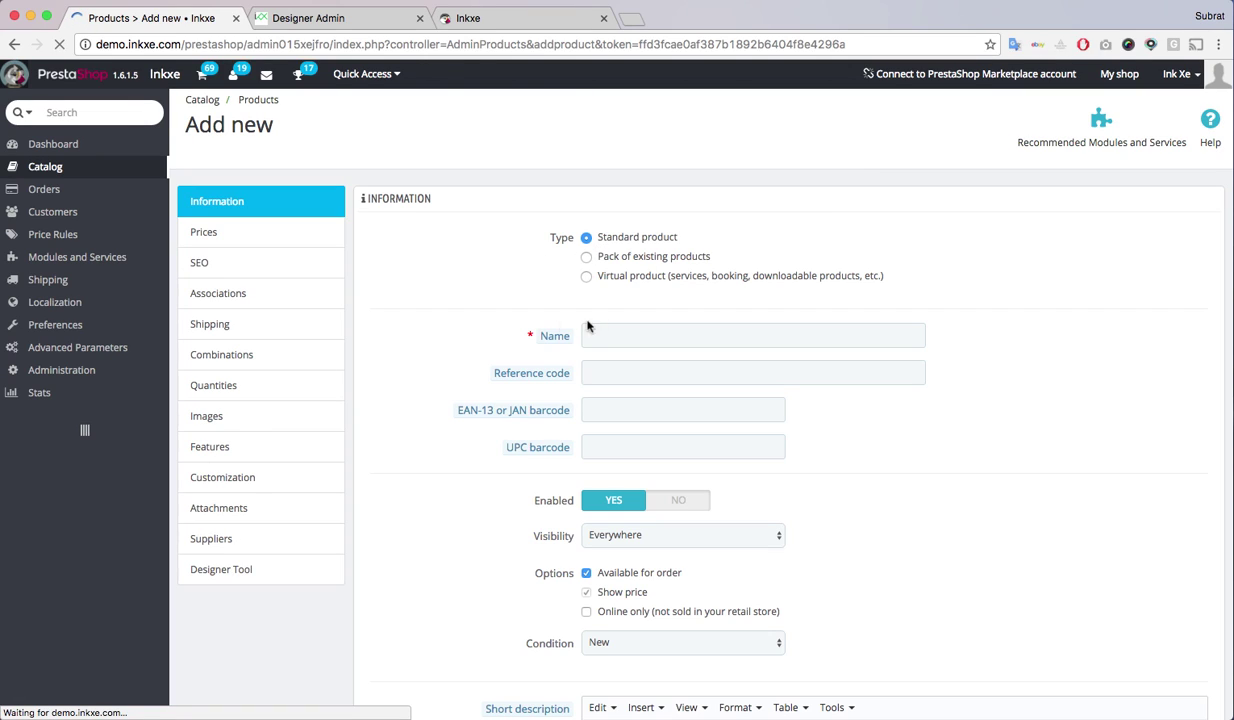
{"action": "mouse_move", "coordinate": [557, 340]}
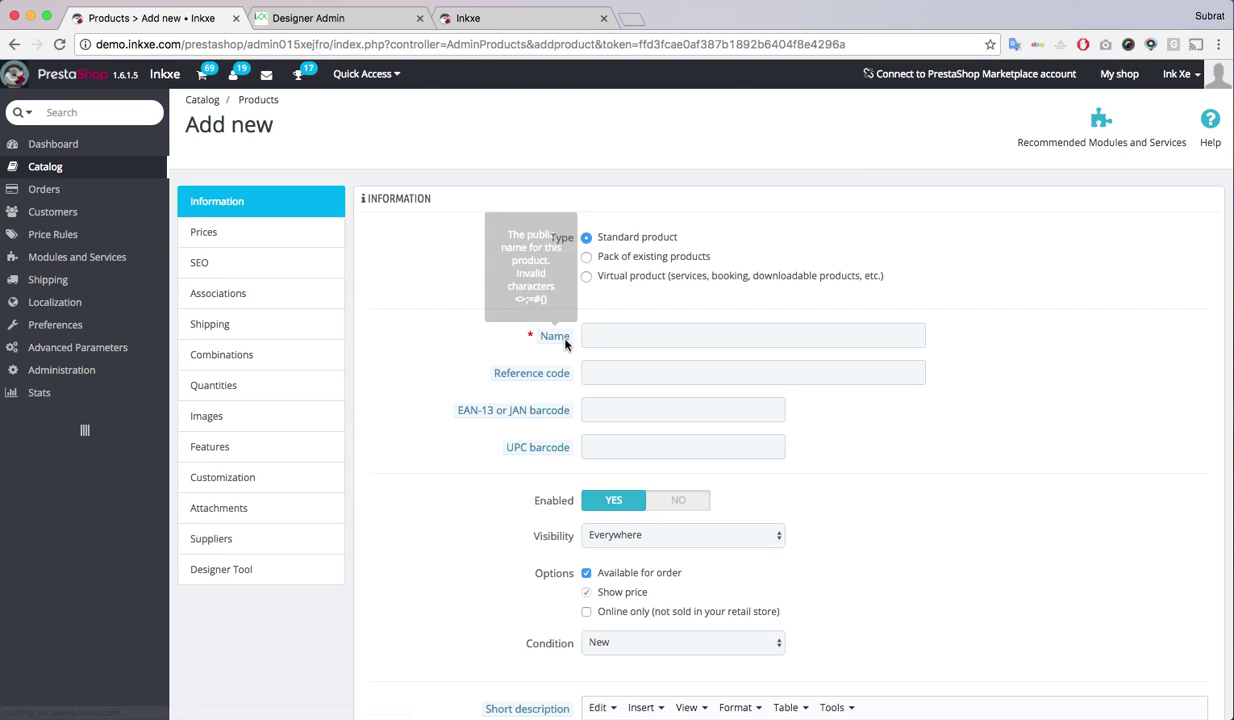
{"action": "left_click", "coordinate": [633, 338]}
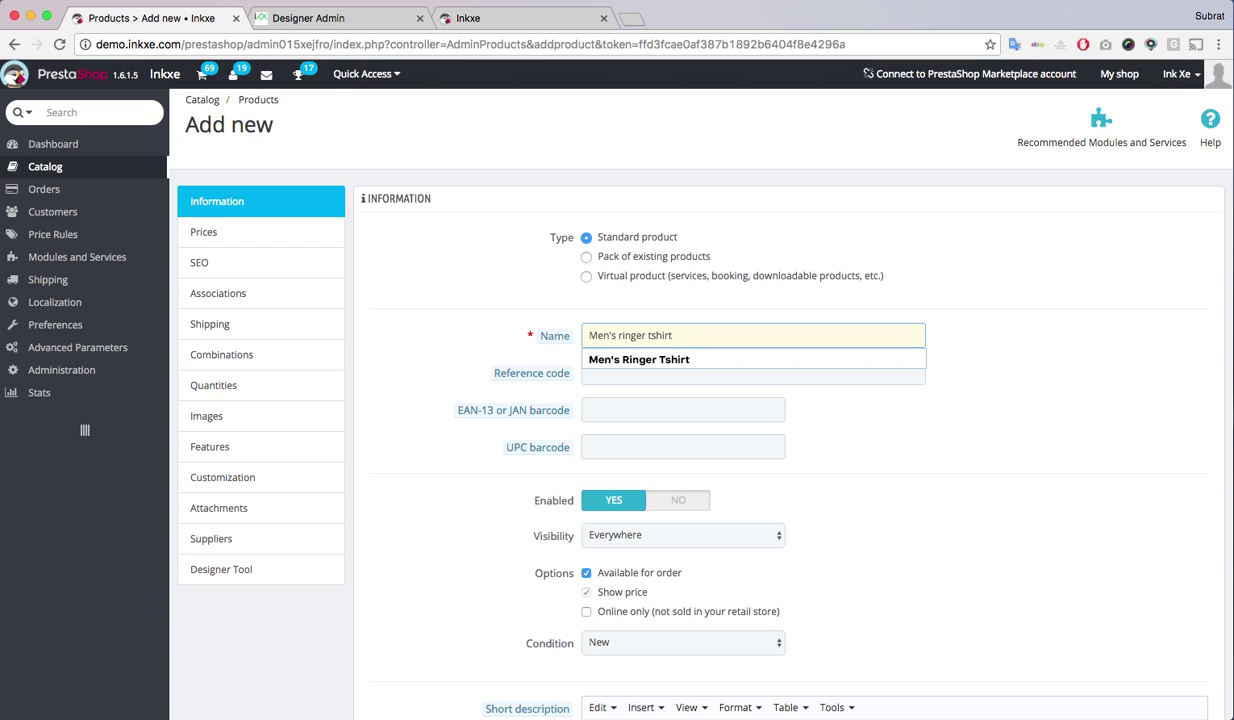
{"action": "left_click", "coordinate": [649, 335]}
{"action": "key", "text": "BackSpace"}
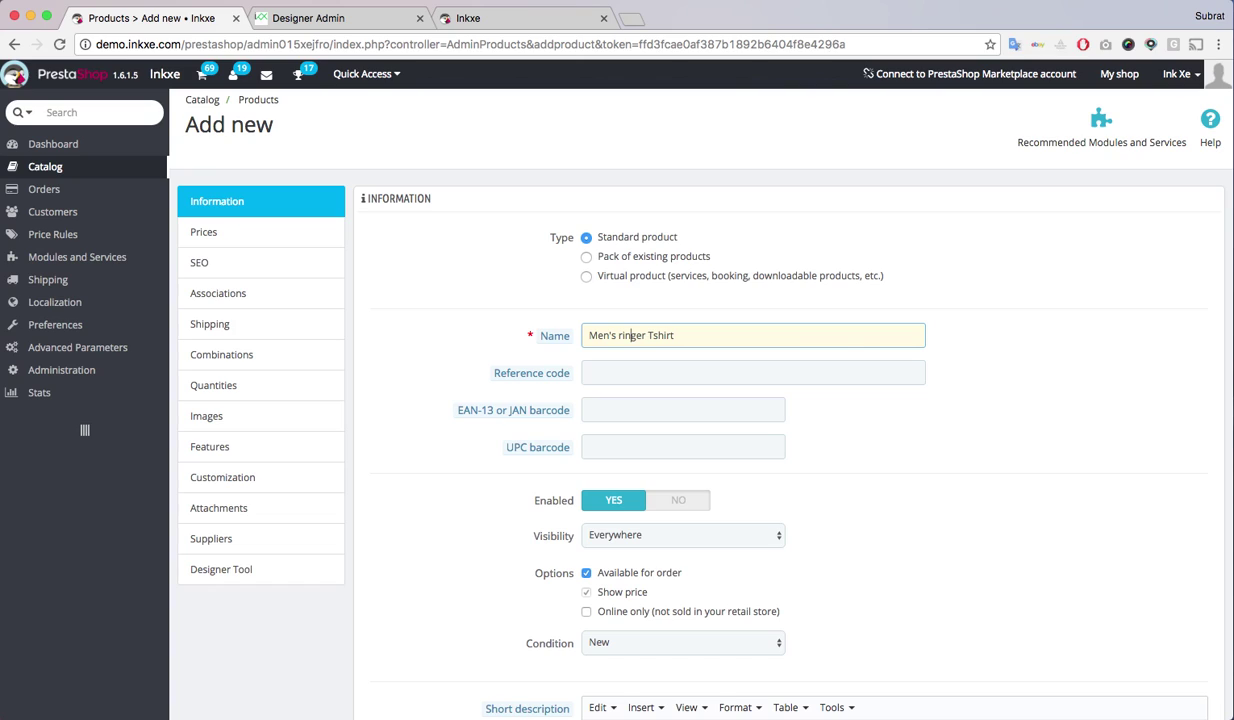
{"action": "left_click", "coordinate": [619, 335]}
{"action": "key", "text": "BackSpace"}
{"action": "type", "text": "R"}
Step: Enter "Men's ringer Tshirt" as the product's short description and "Men's ringer tshirt" as its description
{"action": "scroll", "coordinate": [700, 400], "scroll_direction": "down", "scroll_amount": 2}
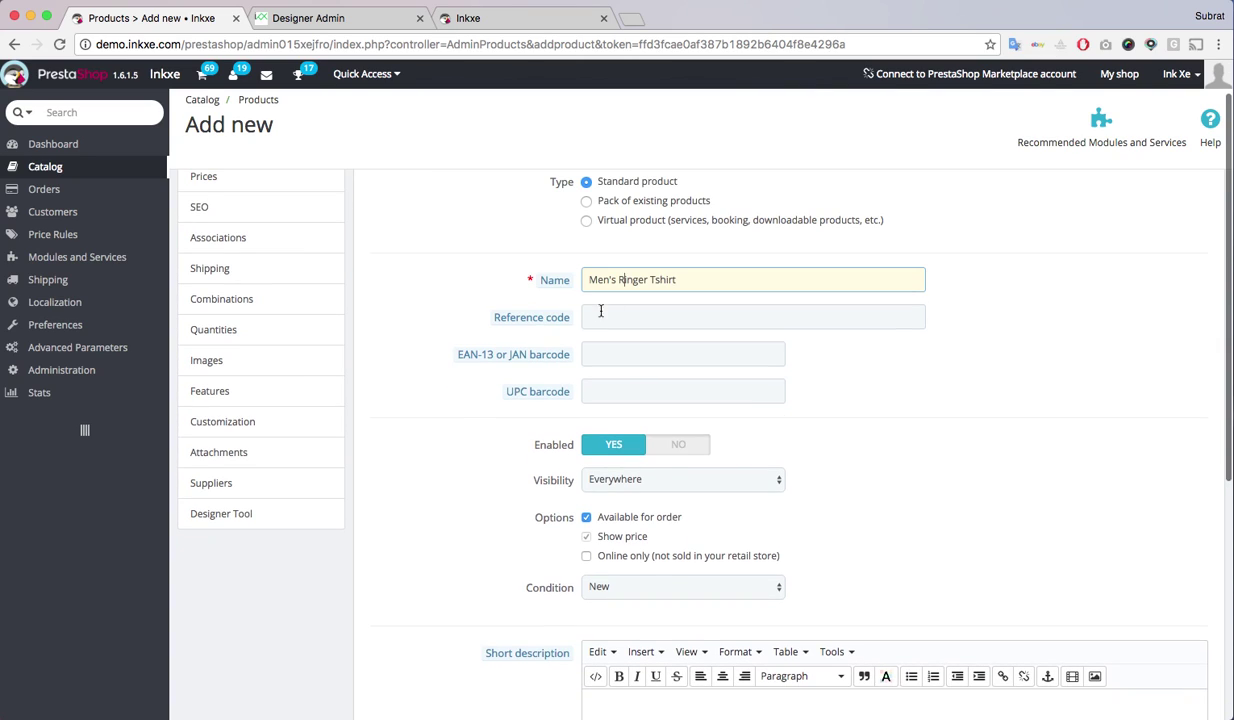
{"action": "scroll", "coordinate": [640, 438], "scroll_direction": "down", "scroll_amount": 3}
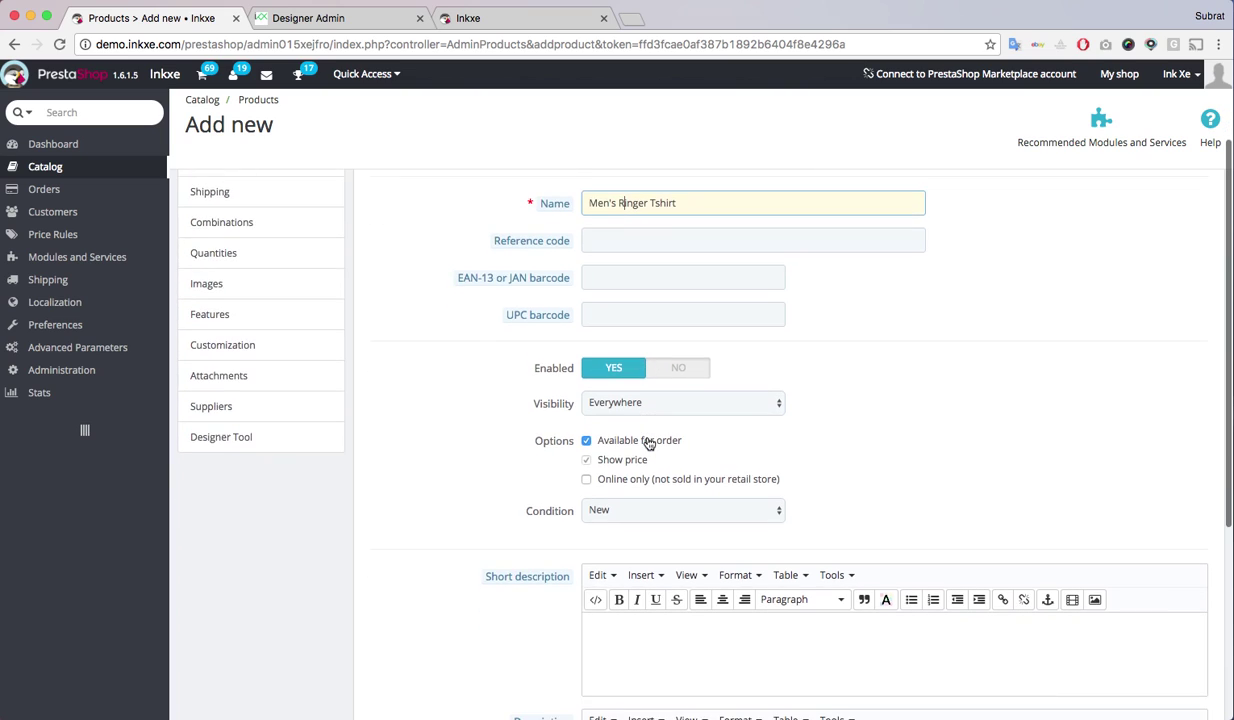
{"action": "scroll", "coordinate": [645, 444], "scroll_direction": "down", "scroll_amount": 3}
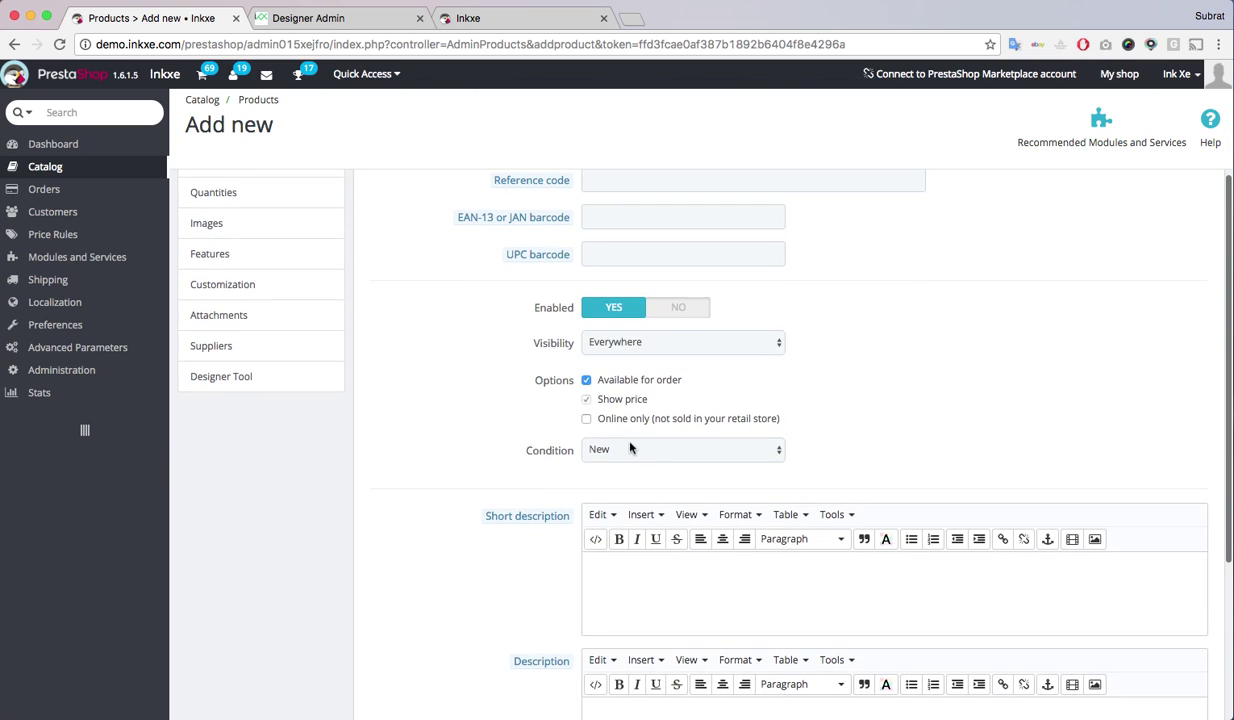
{"action": "left_click", "coordinate": [675, 559]}
{"action": "scroll", "coordinate": [675, 560], "scroll_direction": "down", "scroll_amount": 1}
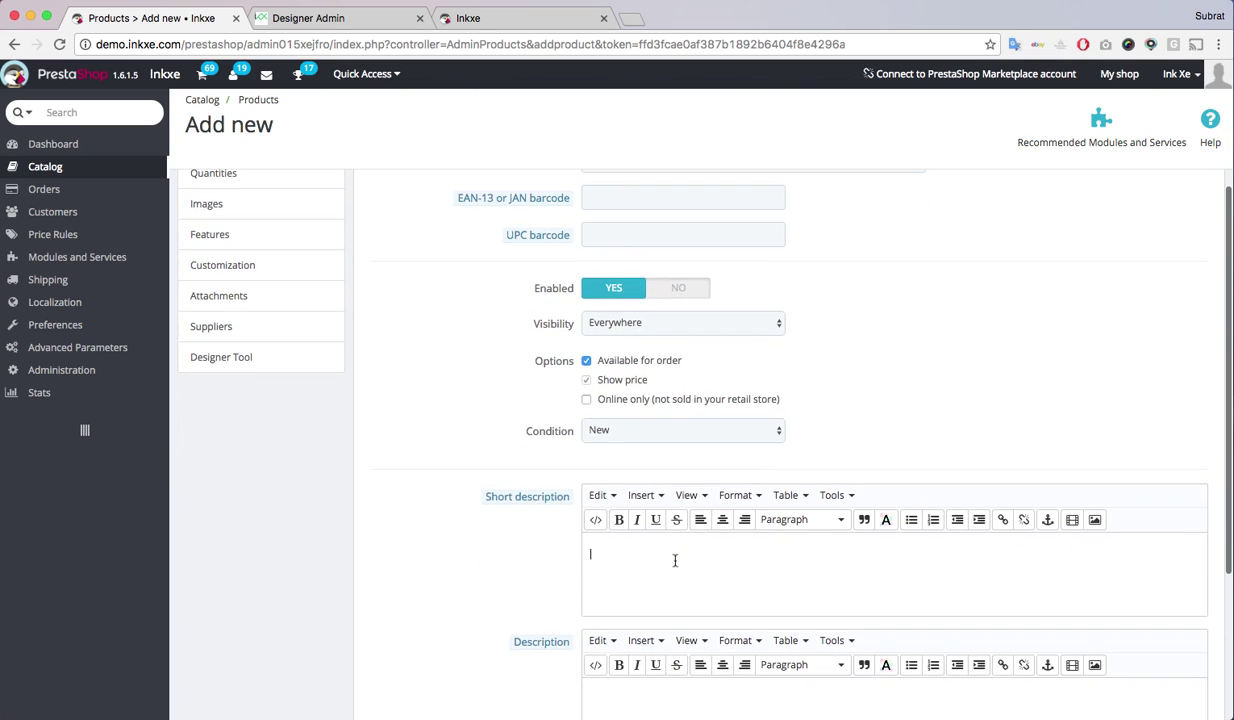
{"action": "type", "text": "Men's ringer Tshirt"}
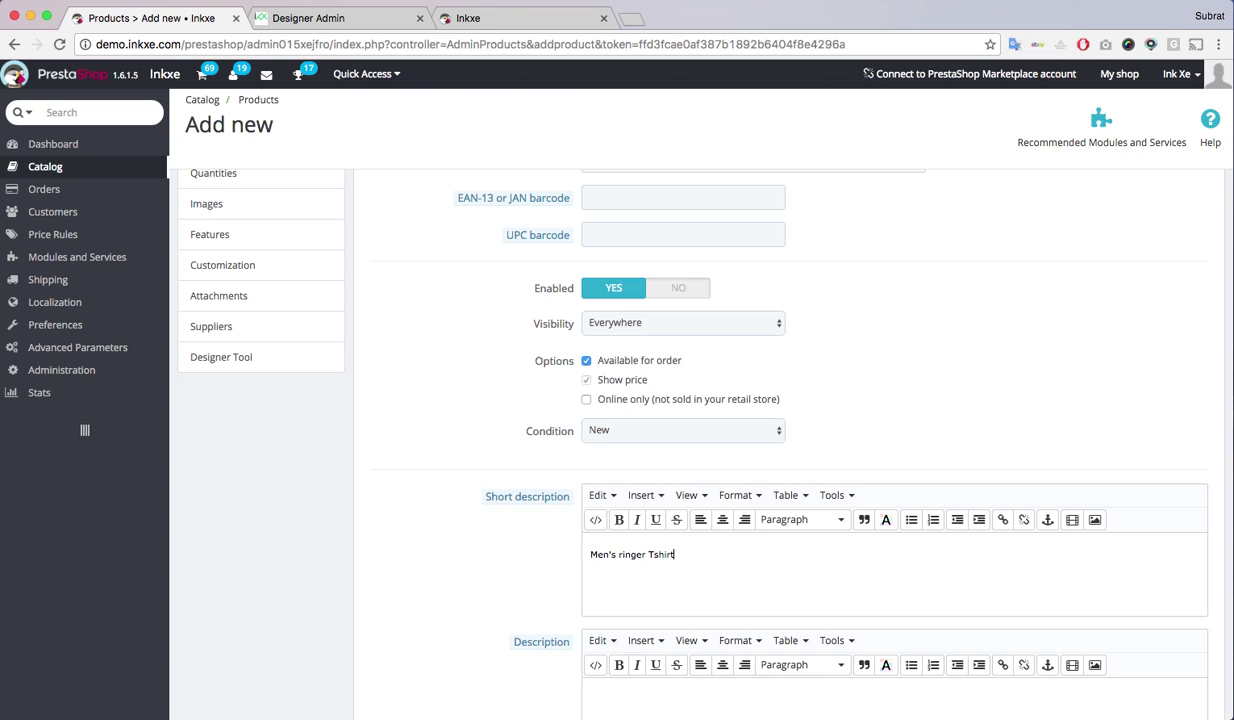
{"action": "scroll", "coordinate": [649, 480], "scroll_direction": "down", "scroll_amount": 5}
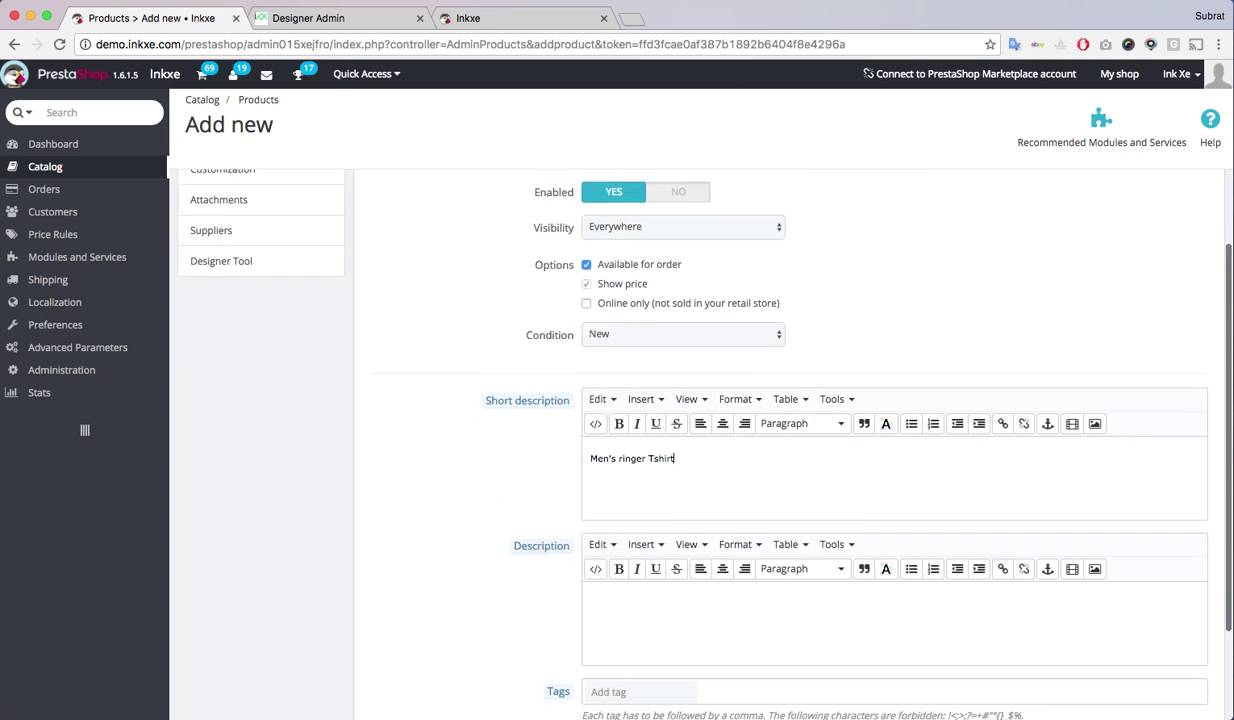
{"action": "left_click", "coordinate": [649, 471]}
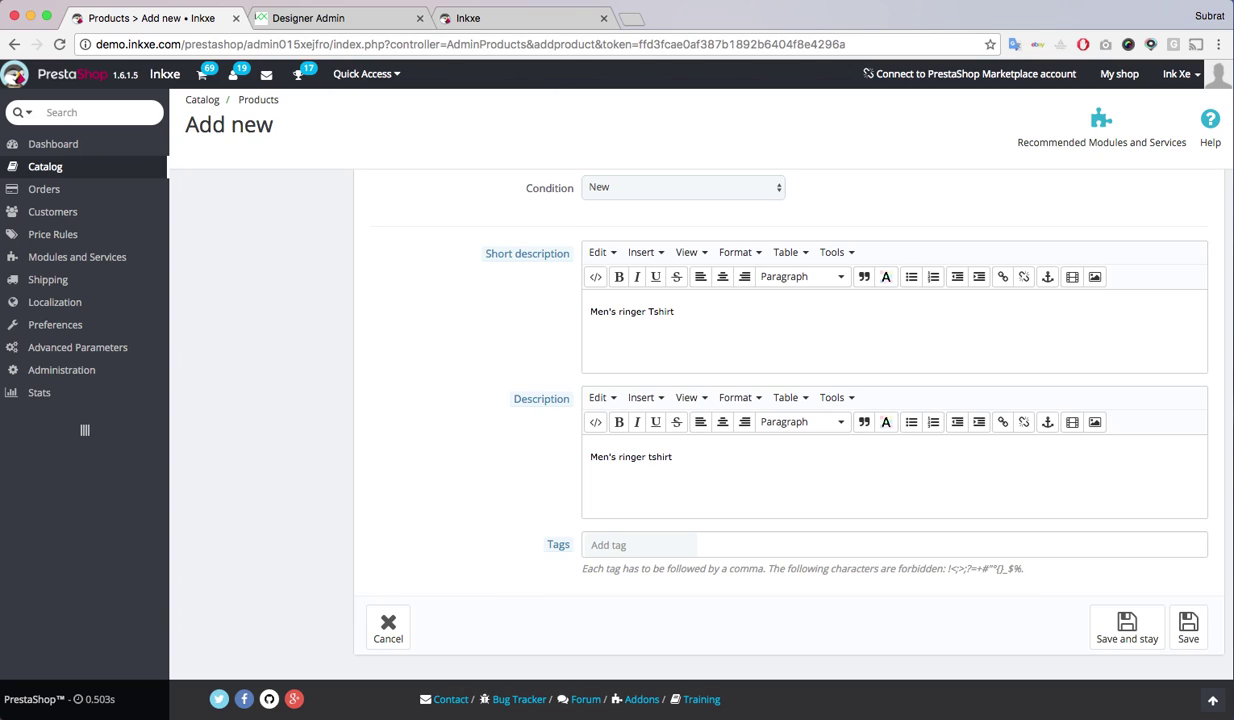
Step: Save the new product while keeping it open for editing
{"action": "scroll", "coordinate": [637, 471], "scroll_direction": "up", "scroll_amount": 5}
{"action": "scroll", "coordinate": [637, 471], "scroll_direction": "down", "scroll_amount": 3}
{"action": "scroll", "coordinate": [645, 487], "scroll_direction": "down", "scroll_amount": 3}
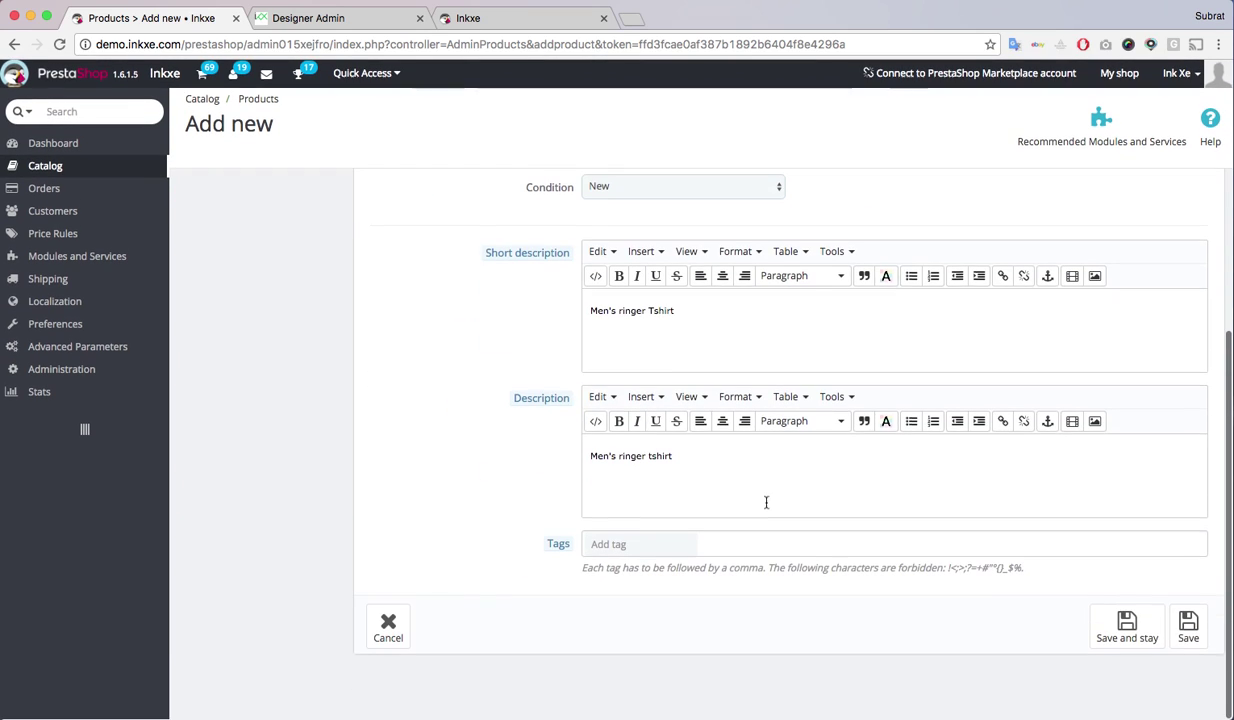
{"action": "left_click", "coordinate": [1127, 629]}
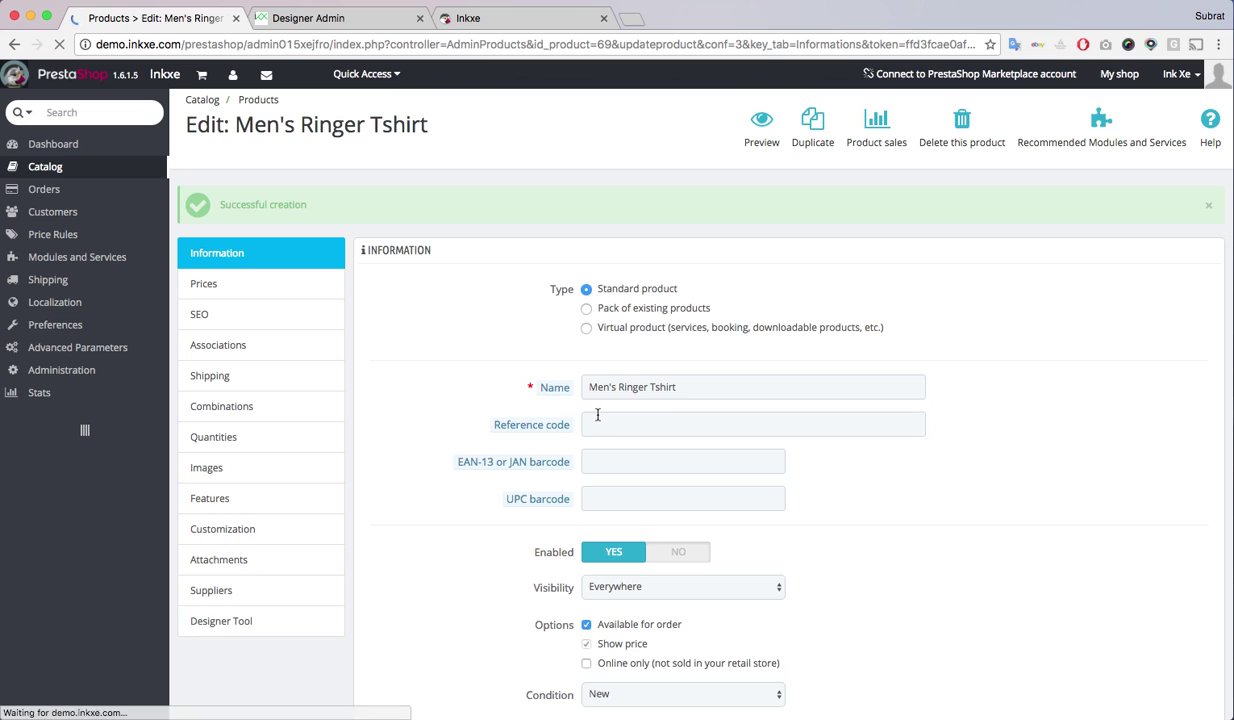
Step: Set the product's retail price to $15.99 and save while staying on the product
{"action": "scroll", "coordinate": [597, 416], "scroll_direction": "down", "scroll_amount": 5}
{"action": "scroll", "coordinate": [597, 416], "scroll_direction": "down", "scroll_amount": 2}
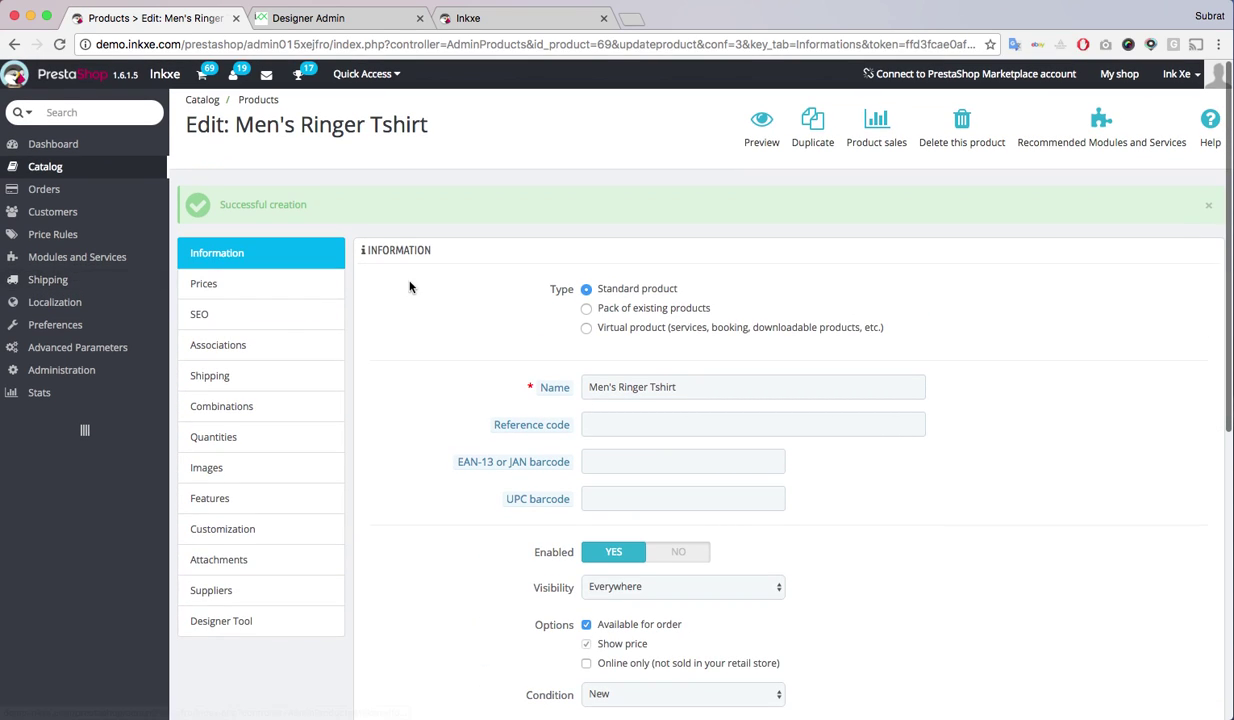
{"action": "left_click", "coordinate": [221, 294]}
{"action": "left_click", "coordinate": [633, 326]}
{"action": "double_click", "coordinate": [633, 326]}
{"action": "type", "text": "15.99"}
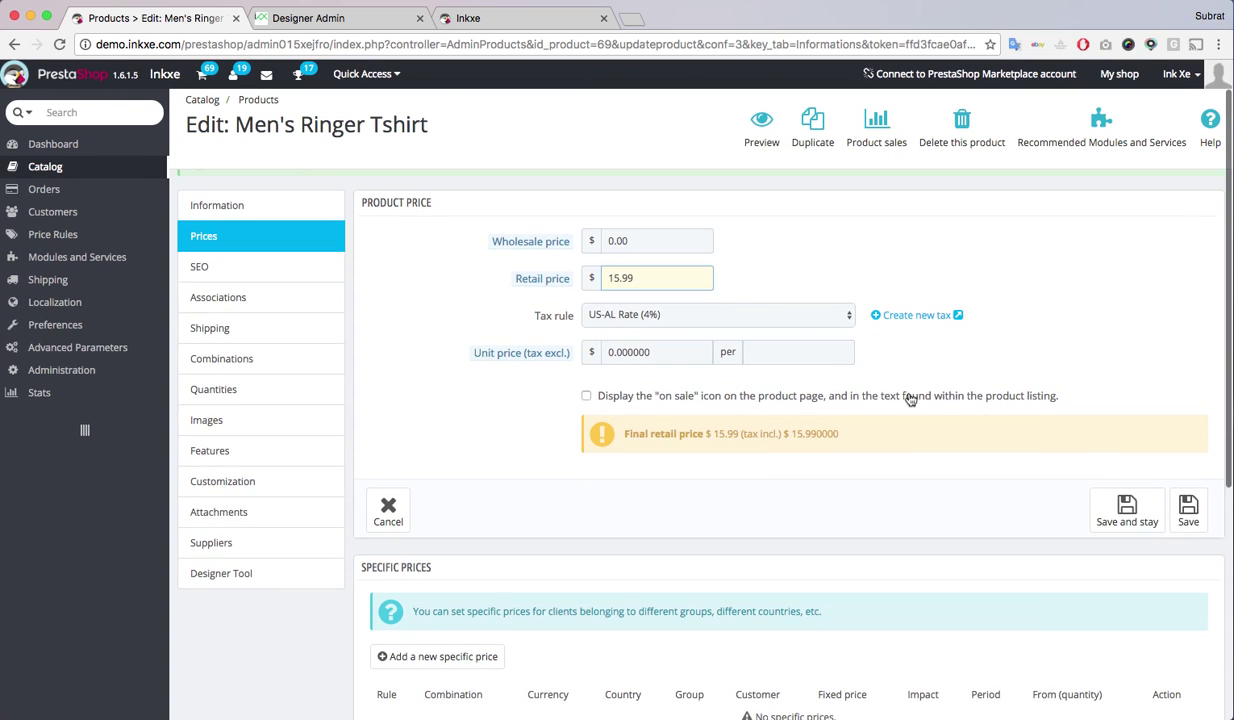
{"action": "left_click", "coordinate": [1135, 510]}
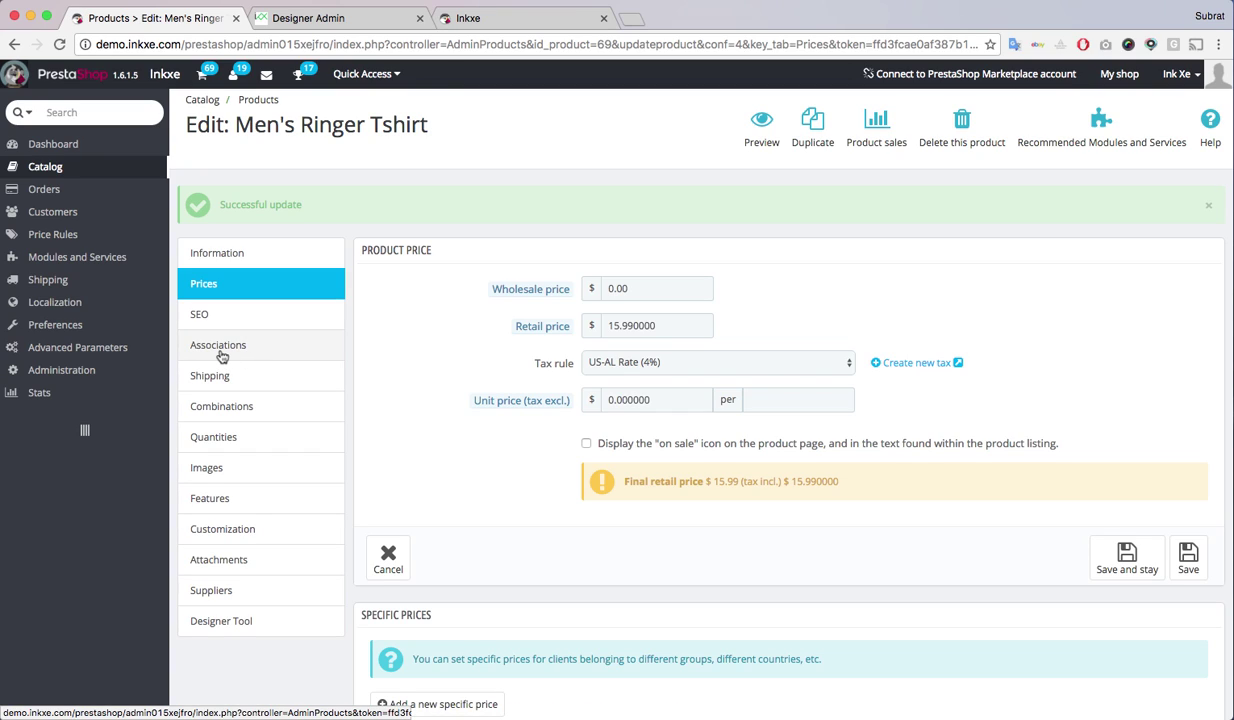
Step: Associate the product with the Tshirt category under Home and save while staying on the product
{"action": "left_click", "coordinate": [222, 350]}
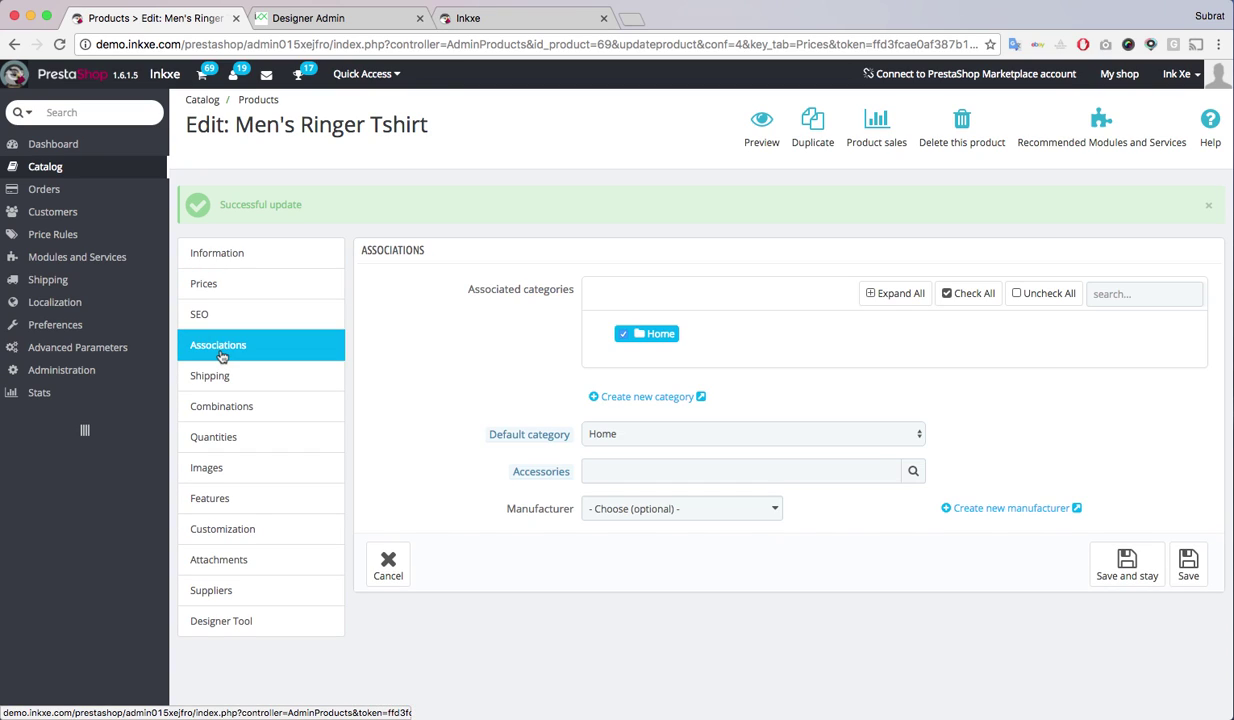
{"action": "left_click", "coordinate": [886, 299]}
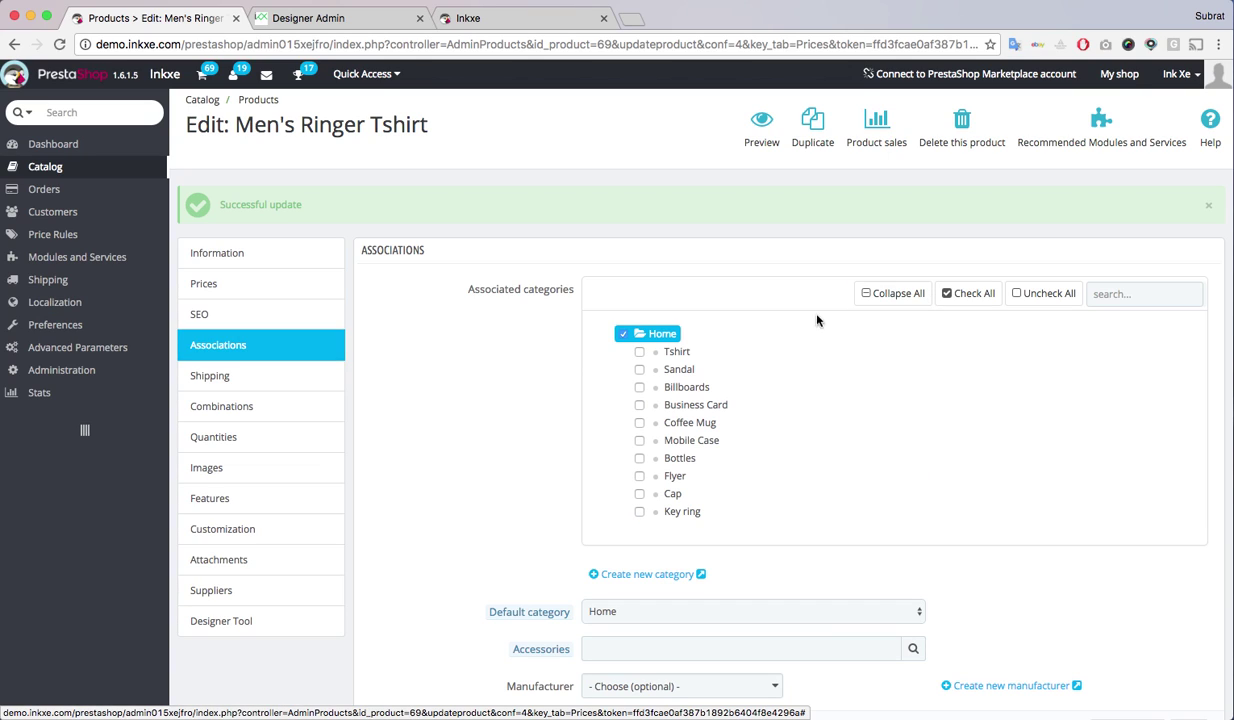
{"action": "left_click", "coordinate": [640, 354]}
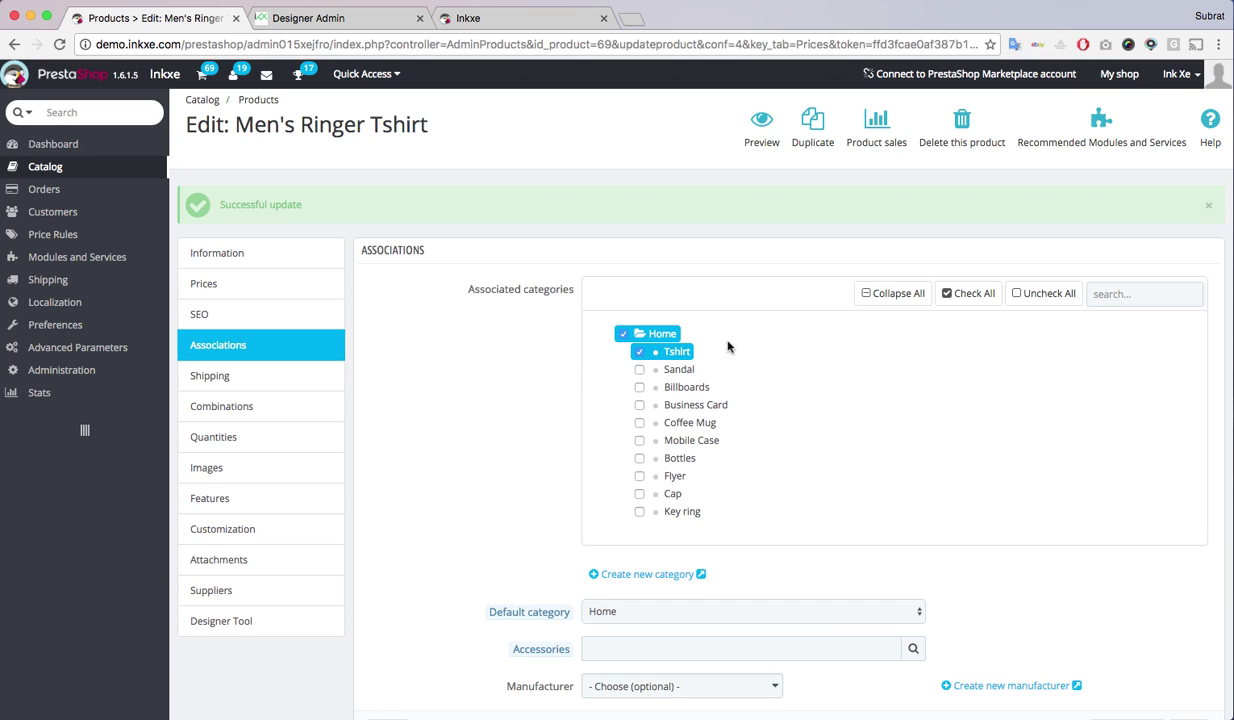
{"action": "scroll", "coordinate": [763, 347], "scroll_direction": "down", "scroll_amount": 2}
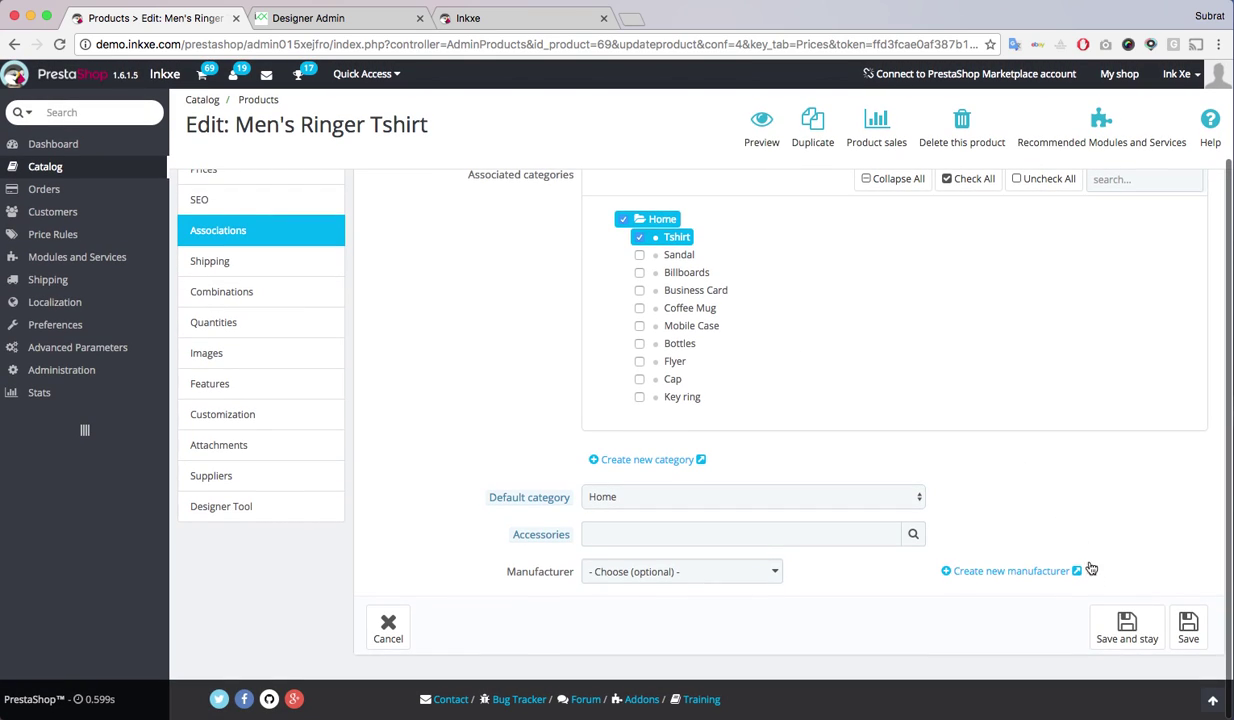
{"action": "left_click", "coordinate": [1126, 628]}
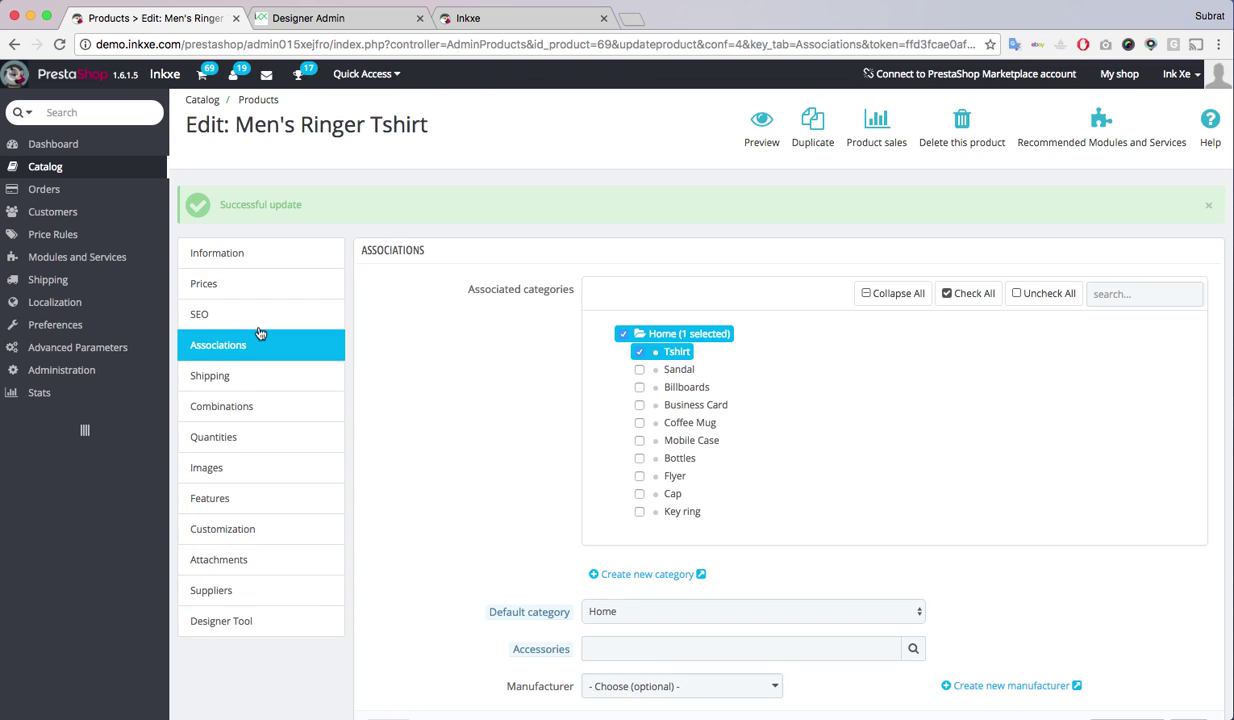
Step: Upload men-tshirt-roundneck.png as the product image and save while staying on the product
{"action": "scroll", "coordinate": [258, 333], "scroll_direction": "down", "scroll_amount": 1}
{"action": "left_click", "coordinate": [206, 414]}
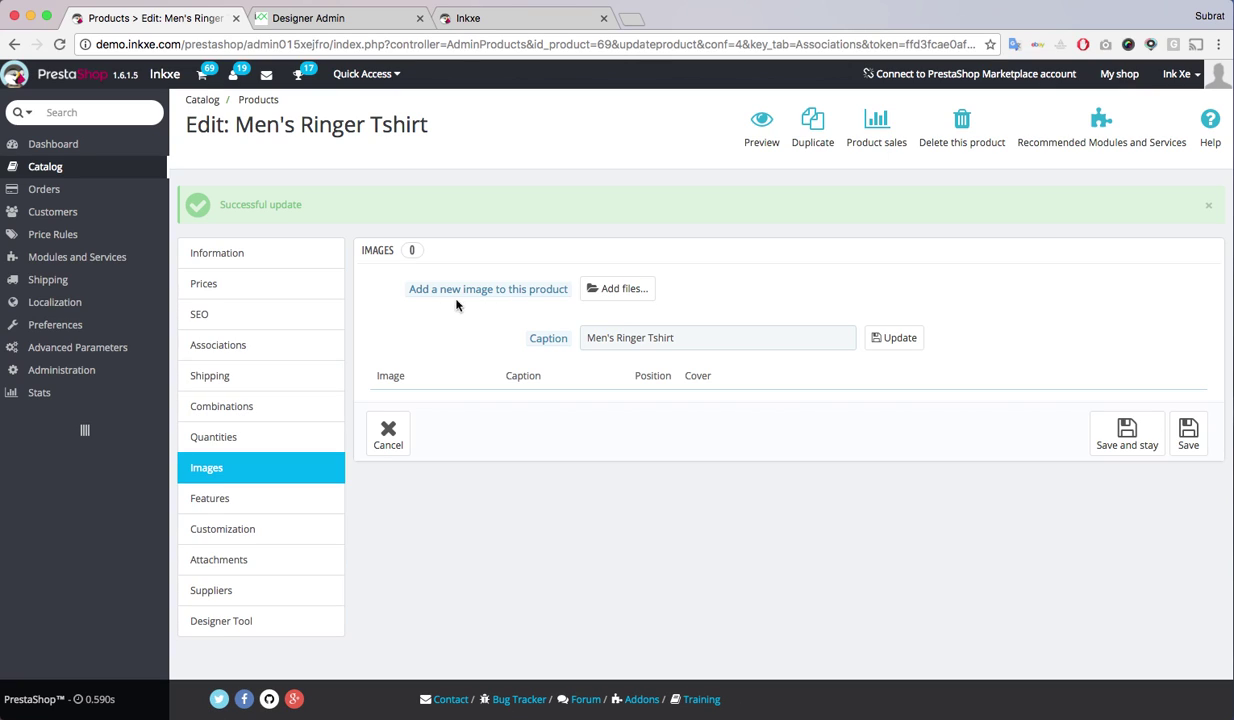
{"action": "left_click", "coordinate": [618, 288]}
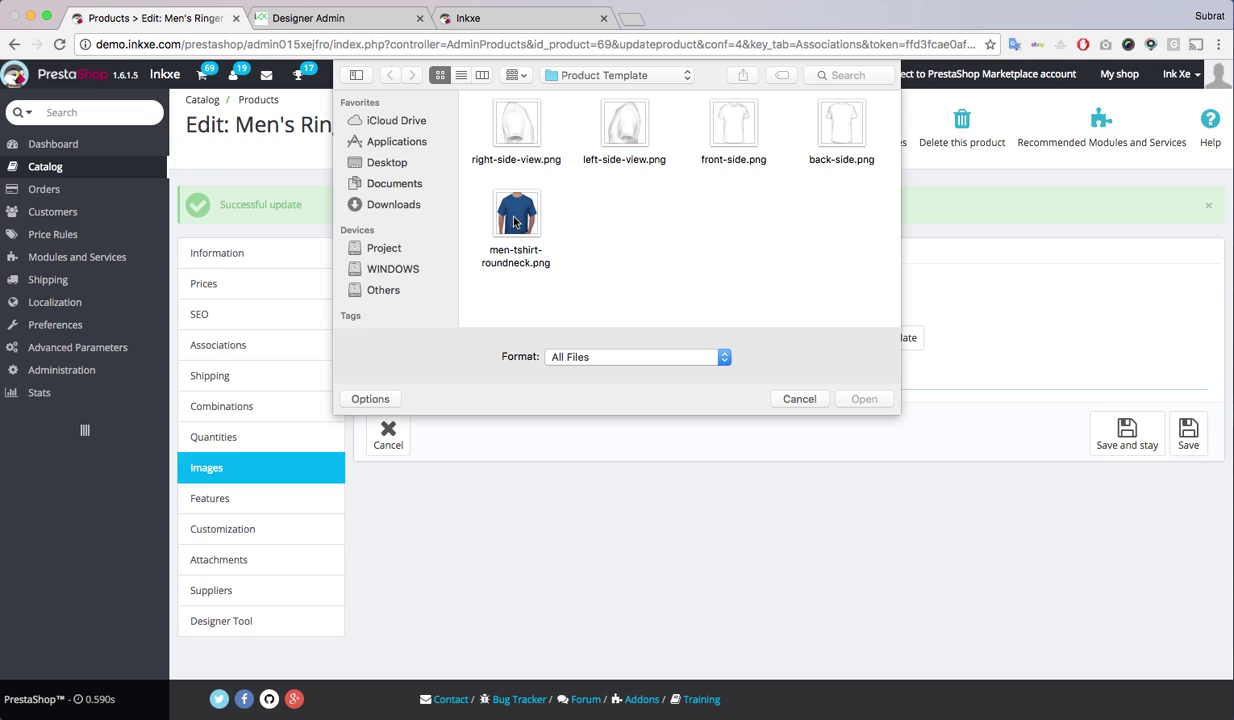
{"action": "double_click", "coordinate": [515, 222]}
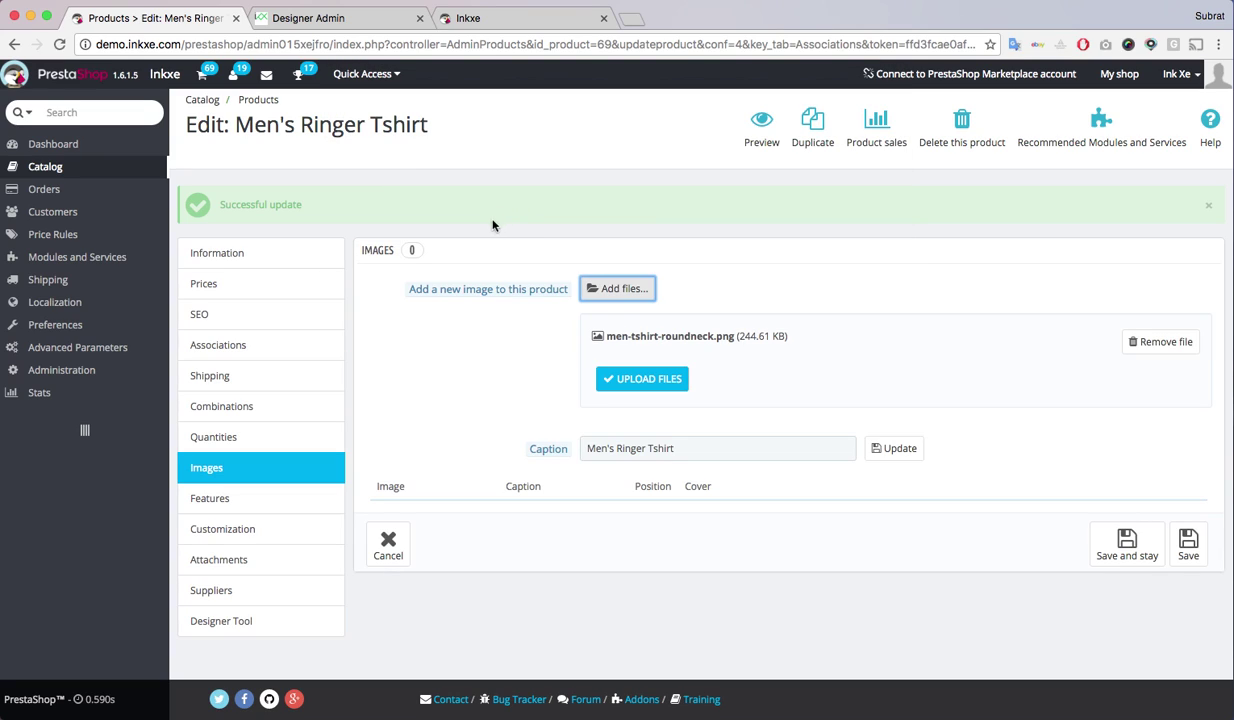
{"action": "left_click", "coordinate": [645, 384]}
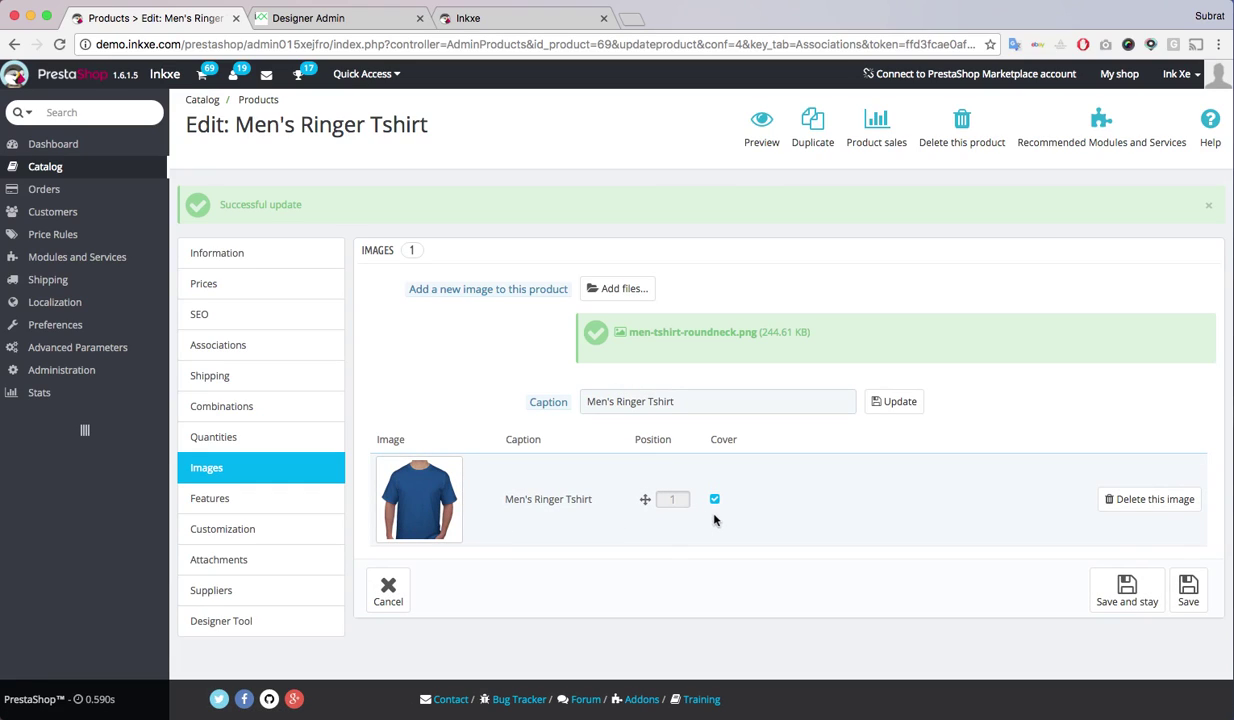
{"action": "left_click", "coordinate": [1133, 605]}
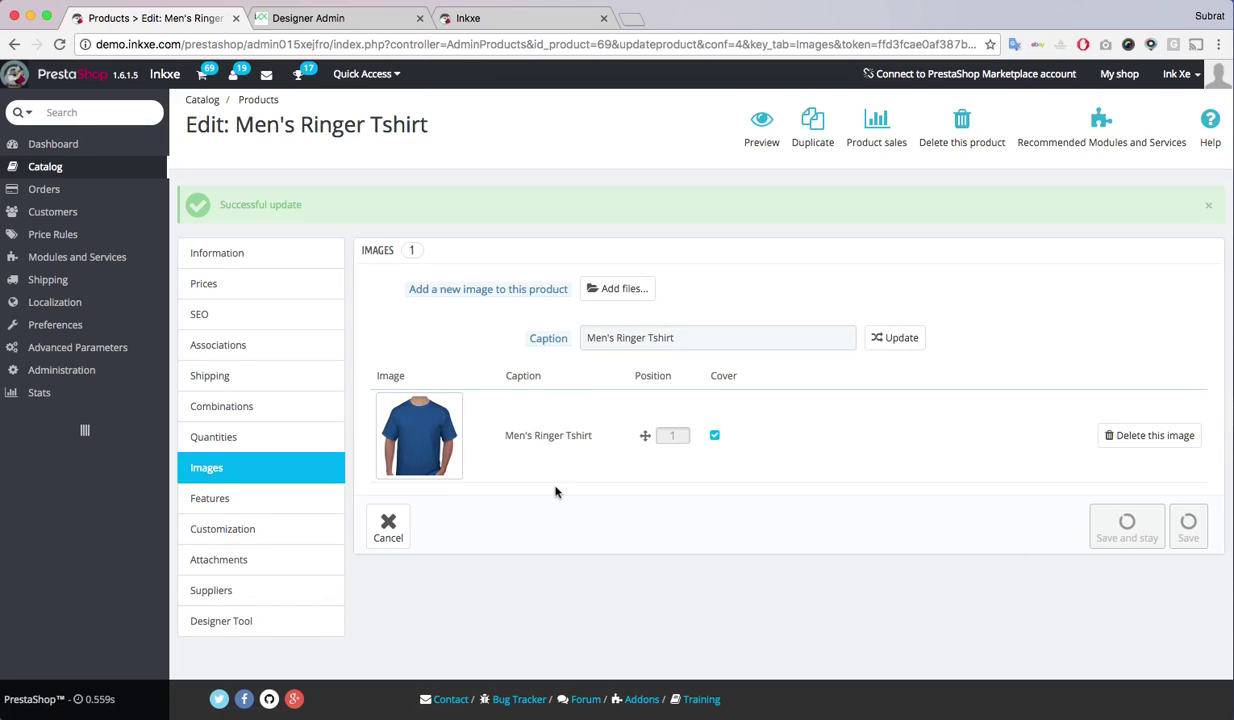
Step: Start a new product combination and add the Color attribute with the value aquamarine1
{"action": "left_click", "coordinate": [232, 420]}
{"action": "scroll", "coordinate": [787, 396], "scroll_direction": "down", "scroll_amount": 1}
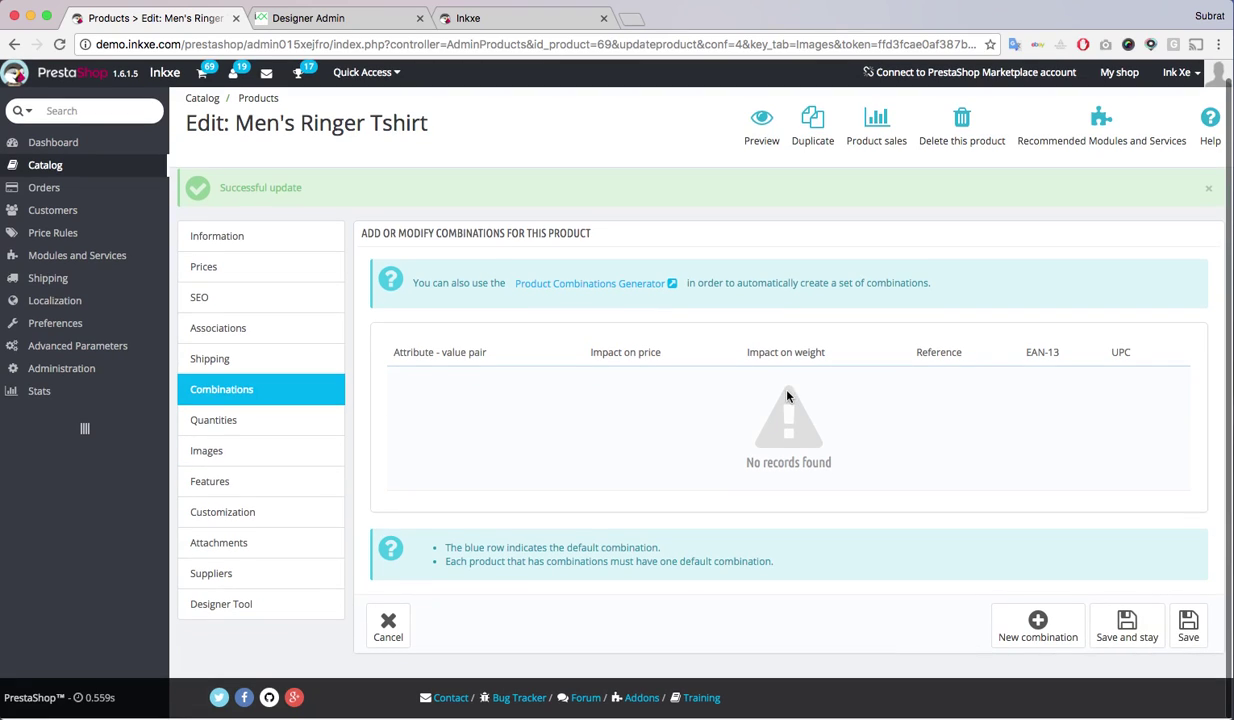
{"action": "left_click", "coordinate": [1041, 641]}
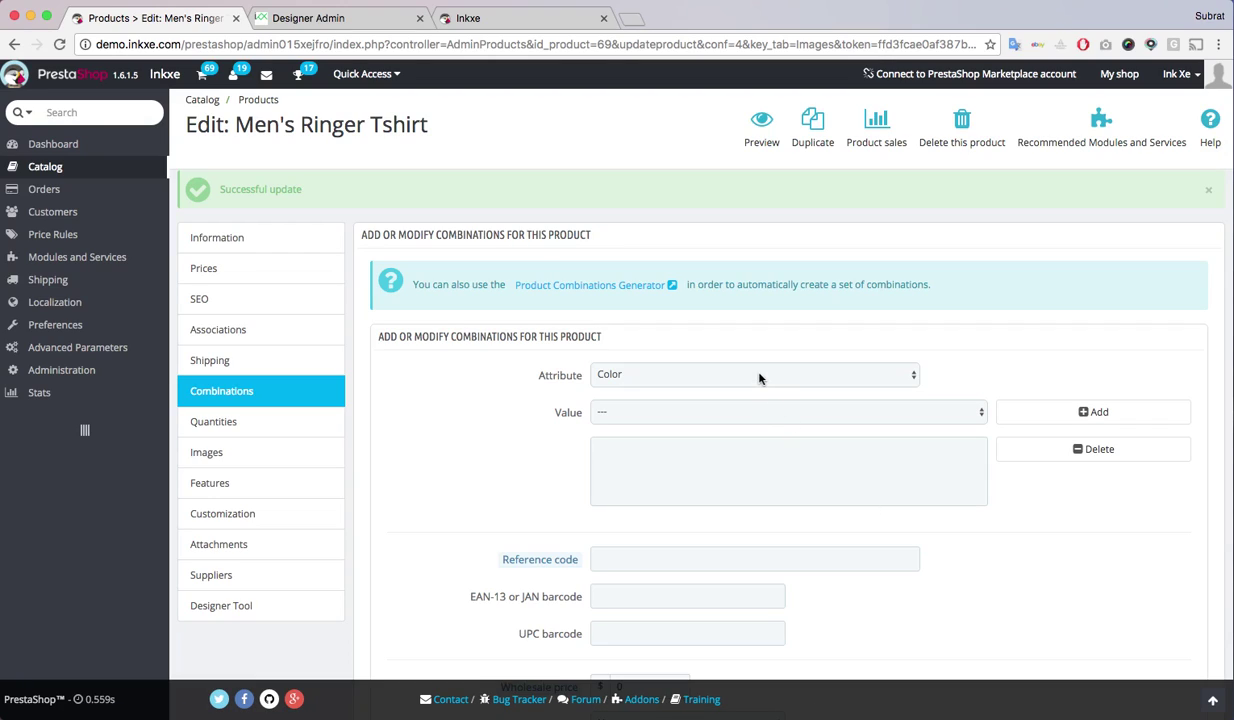
{"action": "left_click", "coordinate": [612, 380]}
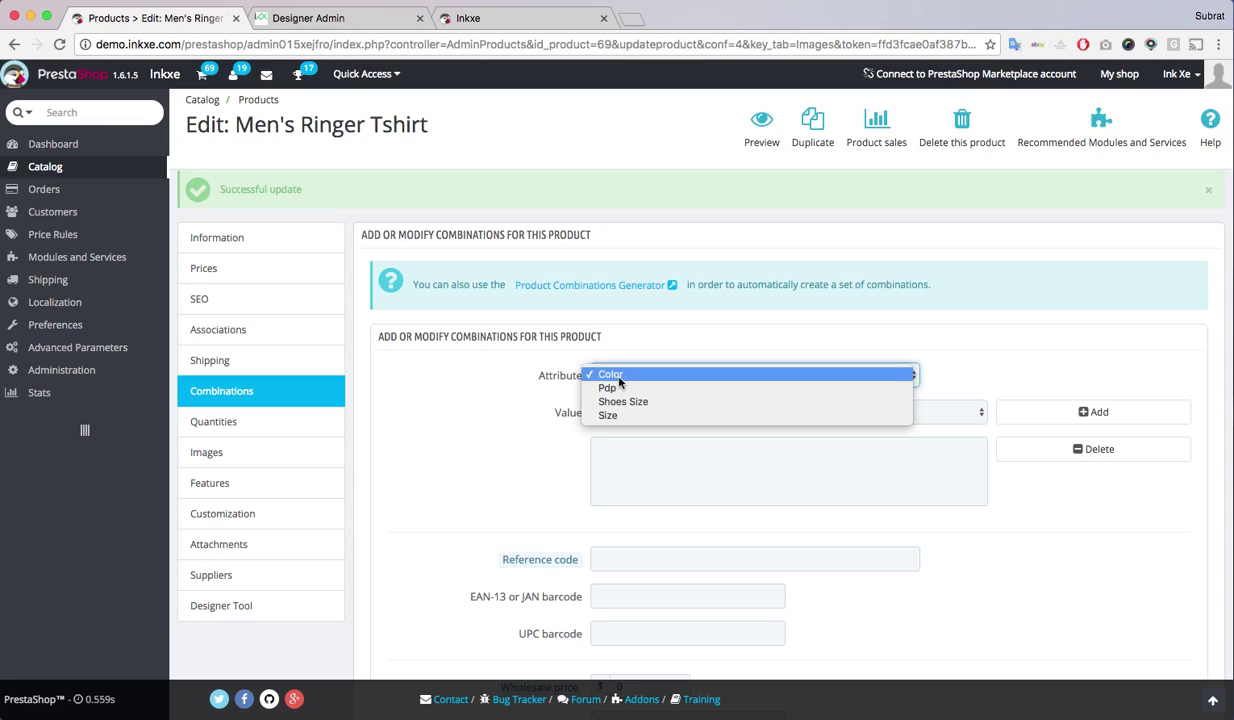
{"action": "left_click", "coordinate": [620, 376]}
{"action": "left_click", "coordinate": [629, 411]}
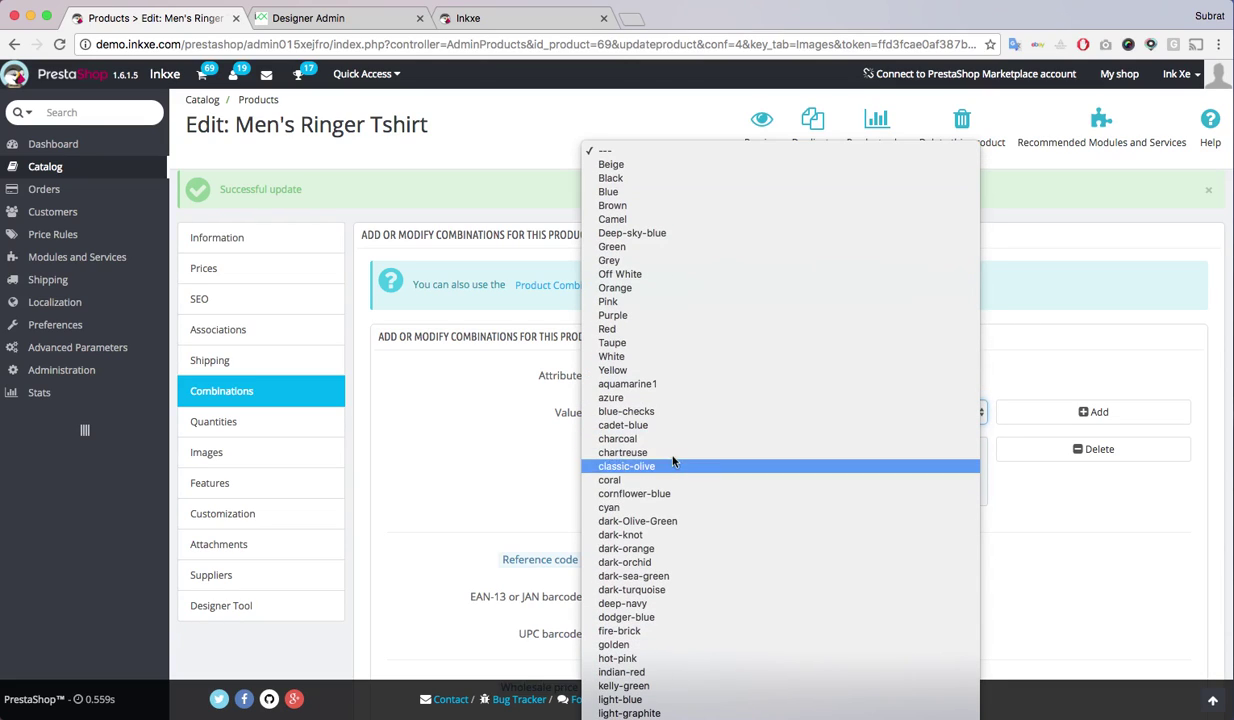
{"action": "left_click", "coordinate": [662, 384]}
{"action": "left_click", "coordinate": [1027, 411]}
Step: Add the Size attribute with the value M to the new combination
{"action": "left_click", "coordinate": [764, 380]}
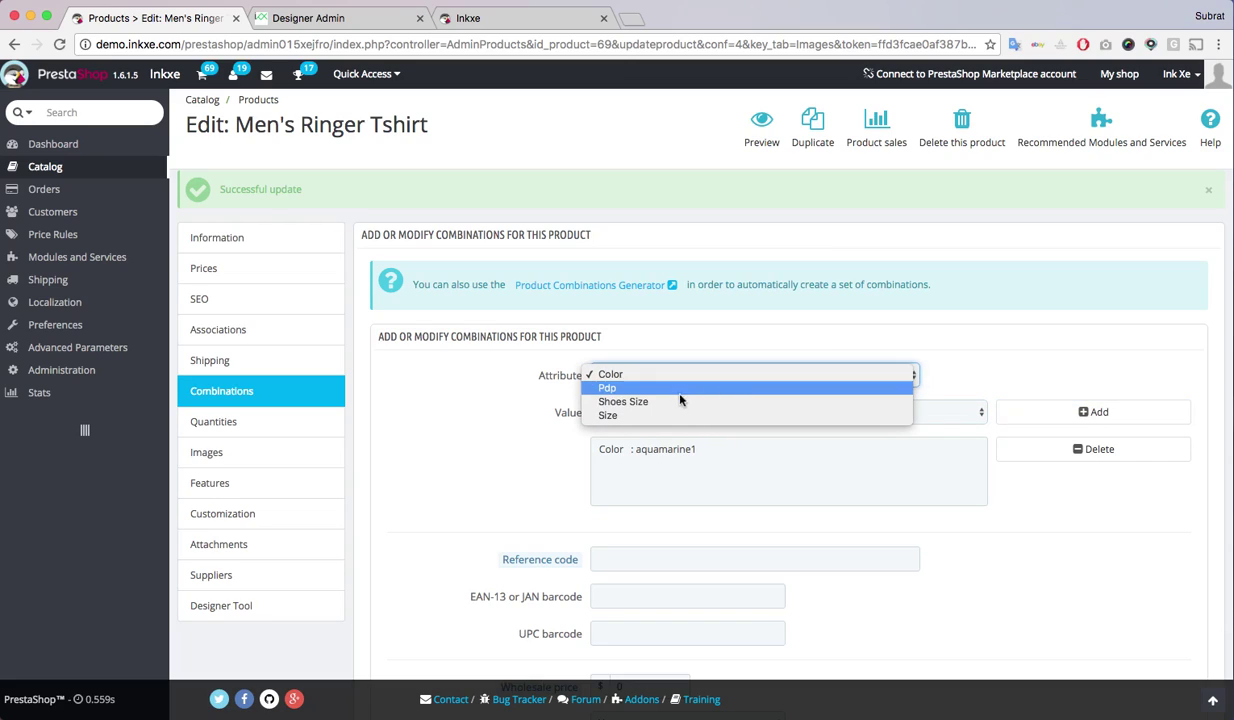
{"action": "left_click", "coordinate": [628, 418]}
{"action": "left_click", "coordinate": [650, 413]}
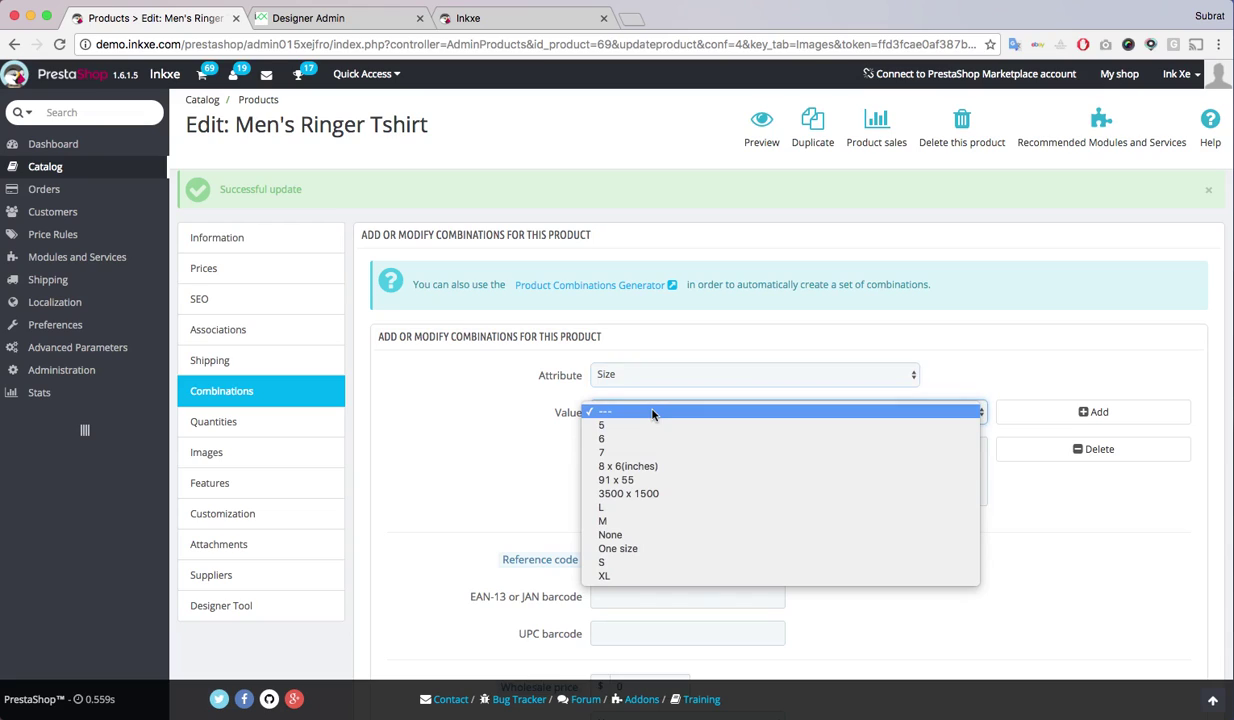
{"action": "left_click", "coordinate": [636, 524]}
{"action": "scroll", "coordinate": [686, 458], "scroll_direction": "down", "scroll_amount": 2}
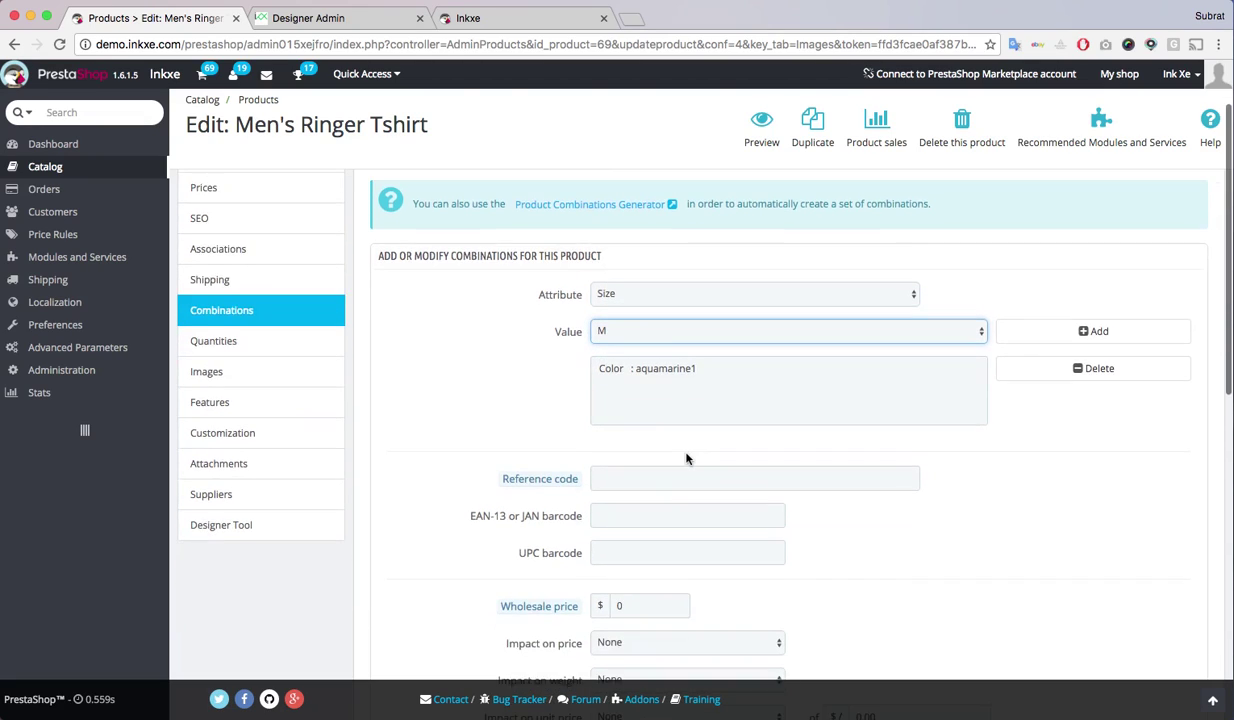
{"action": "left_click", "coordinate": [1058, 331]}
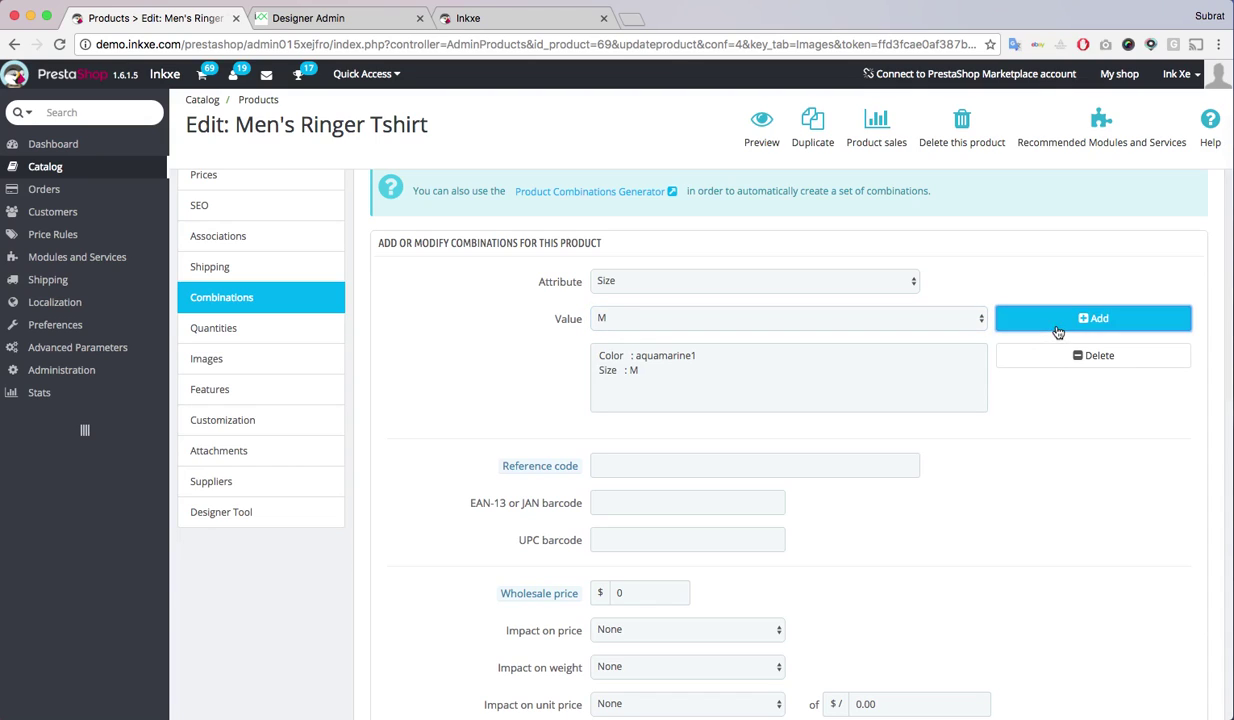
{"action": "scroll", "coordinate": [890, 427], "scroll_direction": "down", "scroll_amount": 10}
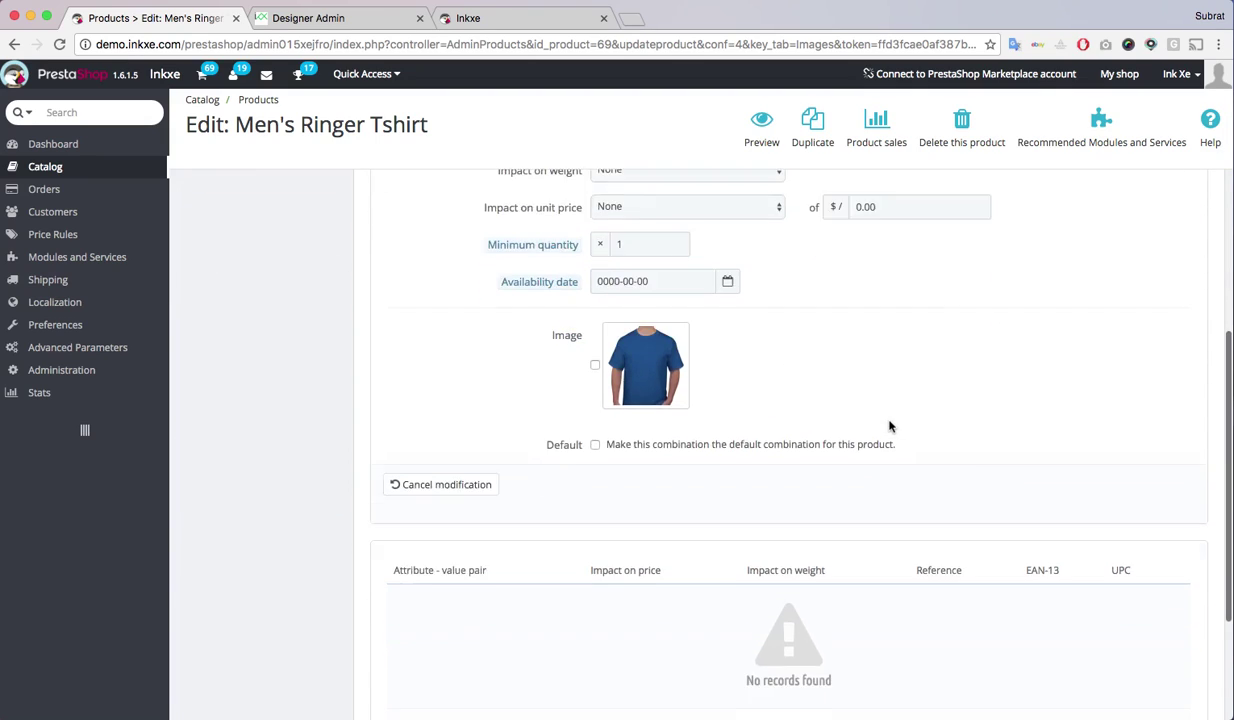
Step: Save the new color and size combination while staying on the product
{"action": "scroll", "coordinate": [890, 427], "scroll_direction": "down", "scroll_amount": 4}
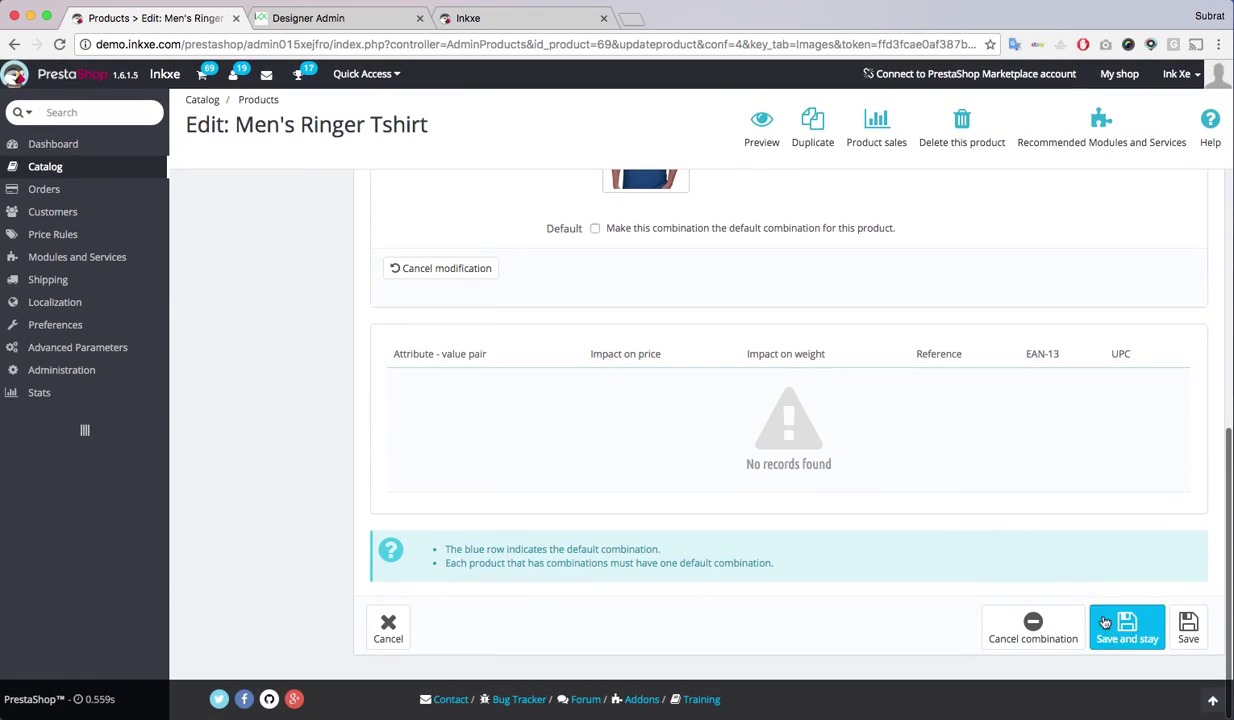
{"action": "scroll", "coordinate": [686, 517], "scroll_direction": "up", "scroll_amount": 5}
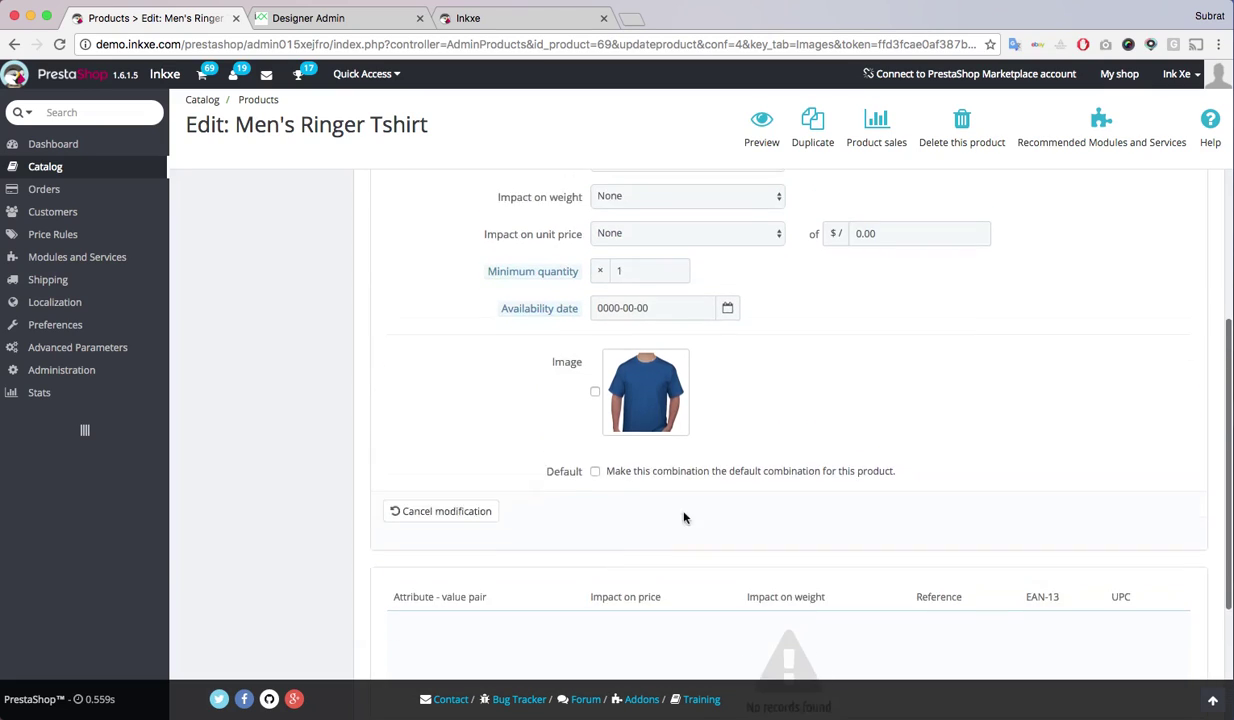
{"action": "scroll", "coordinate": [684, 517], "scroll_direction": "up", "scroll_amount": 1}
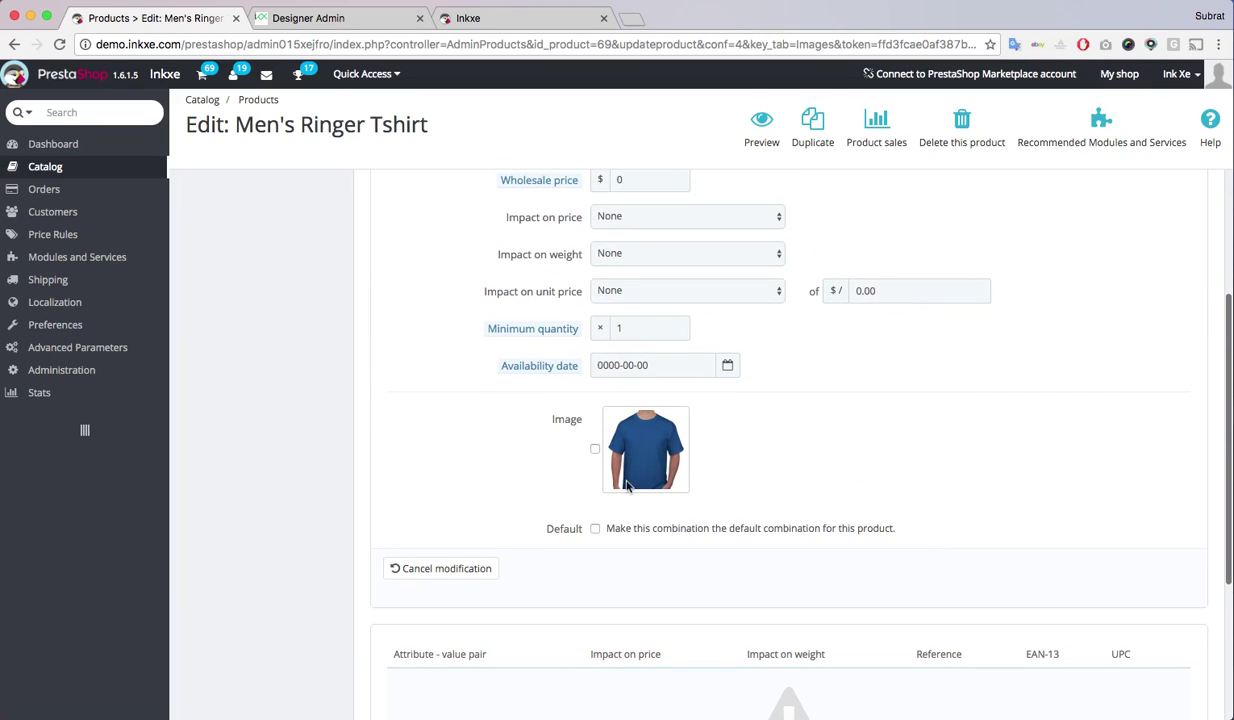
{"action": "scroll", "coordinate": [745, 487], "scroll_direction": "down", "scroll_amount": 2}
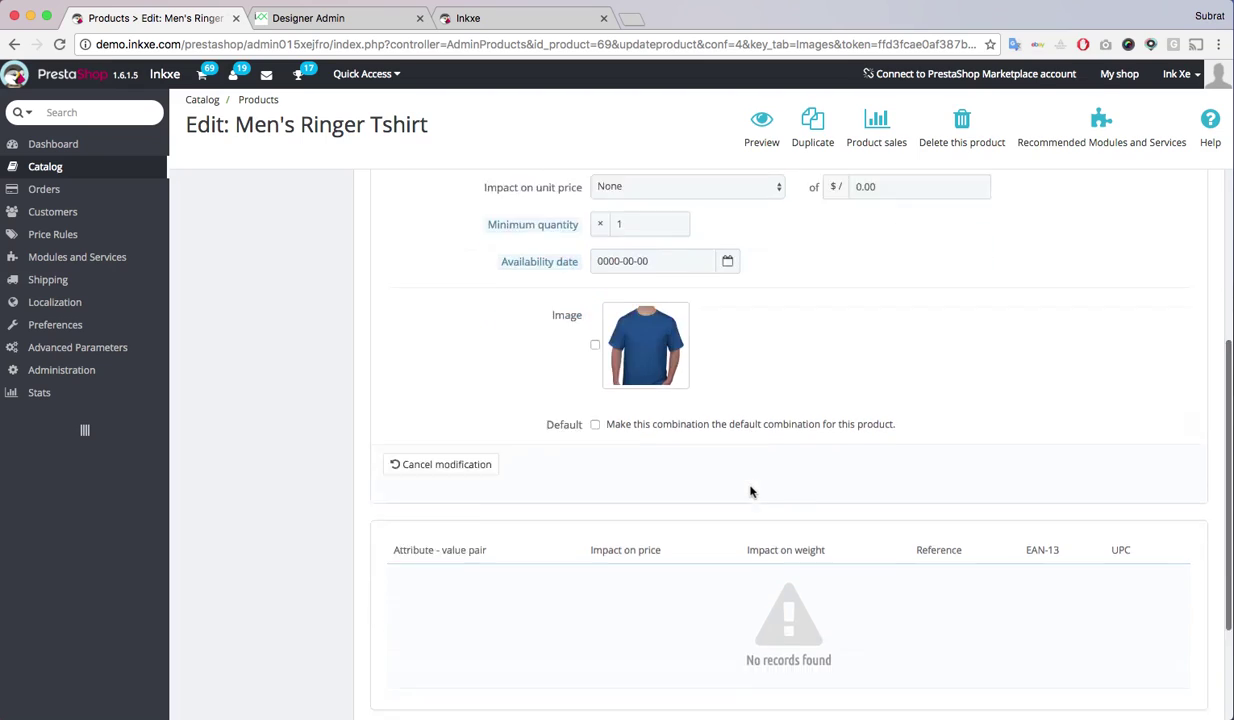
{"action": "scroll", "coordinate": [751, 491], "scroll_direction": "down", "scroll_amount": 4}
{"action": "left_click", "coordinate": [1119, 640]}
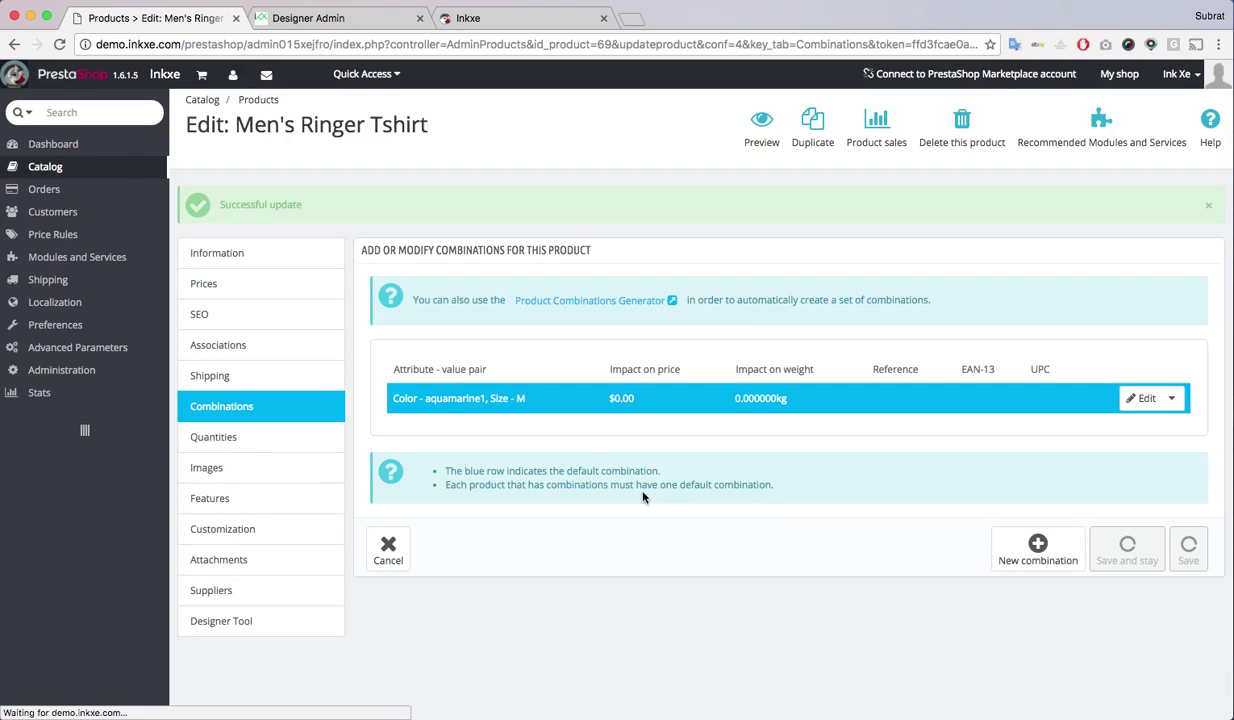
Step: Set the available quantity of the M, aquamarine1 combination to 1000 and save while staying on the product
{"action": "left_click", "coordinate": [226, 448]}
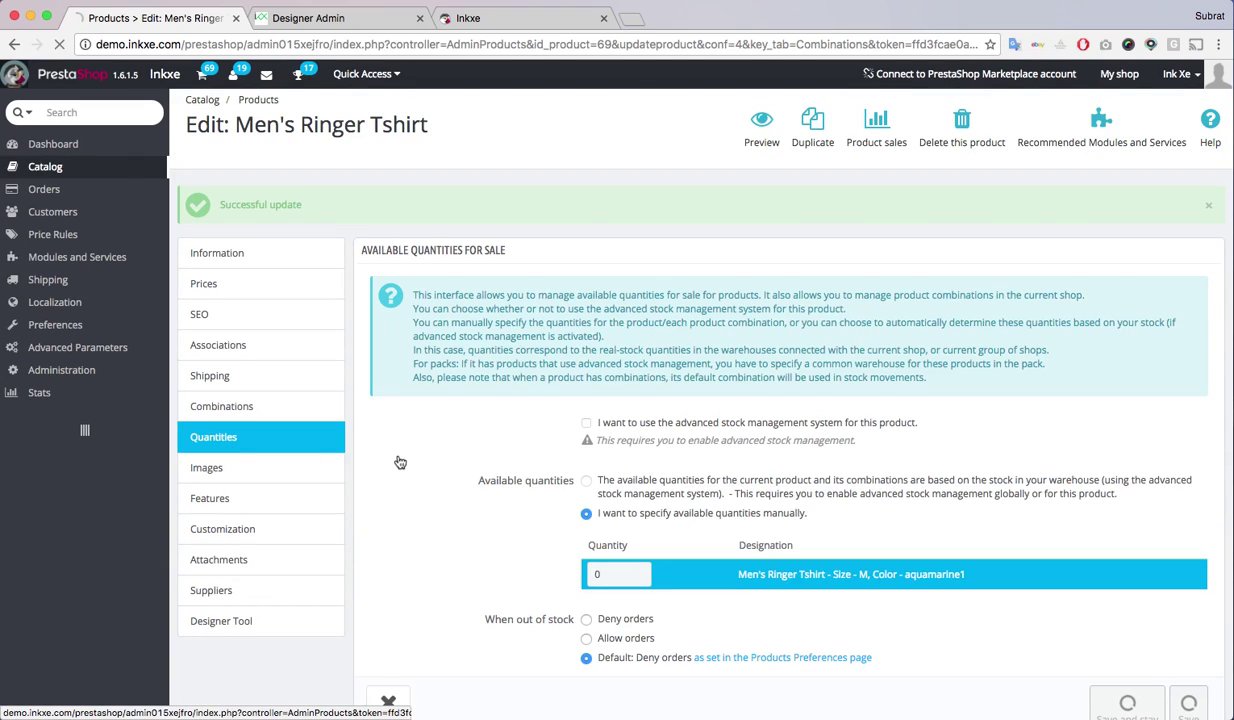
{"action": "left_click", "coordinate": [621, 573]}
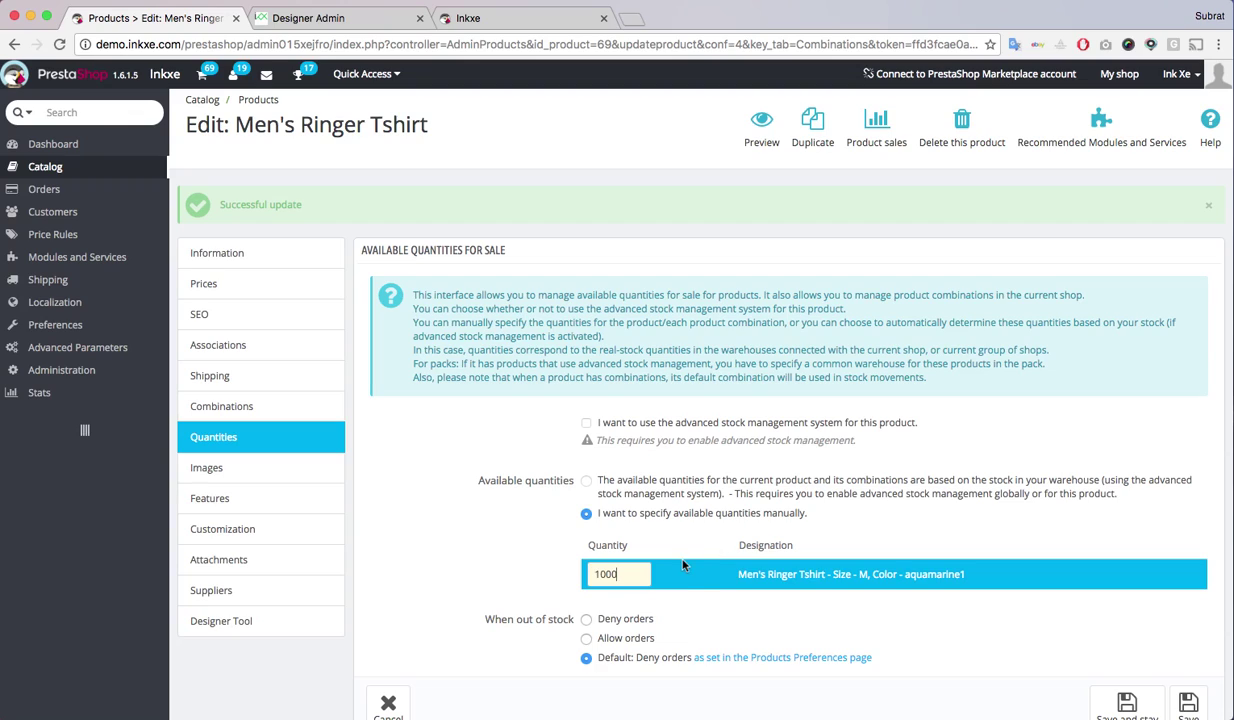
{"action": "type", "text": "1000"}
{"action": "scroll", "coordinate": [987, 543], "scroll_direction": "down", "scroll_amount": 1}
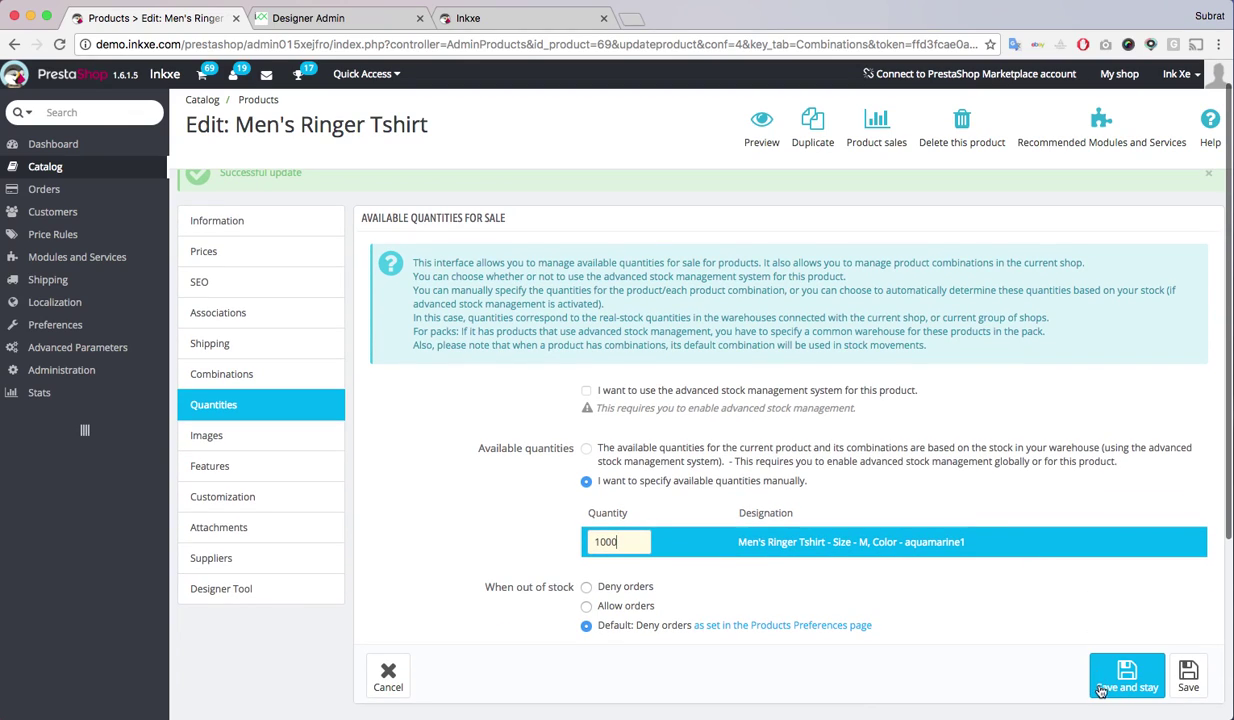
{"action": "left_click", "coordinate": [1127, 687]}
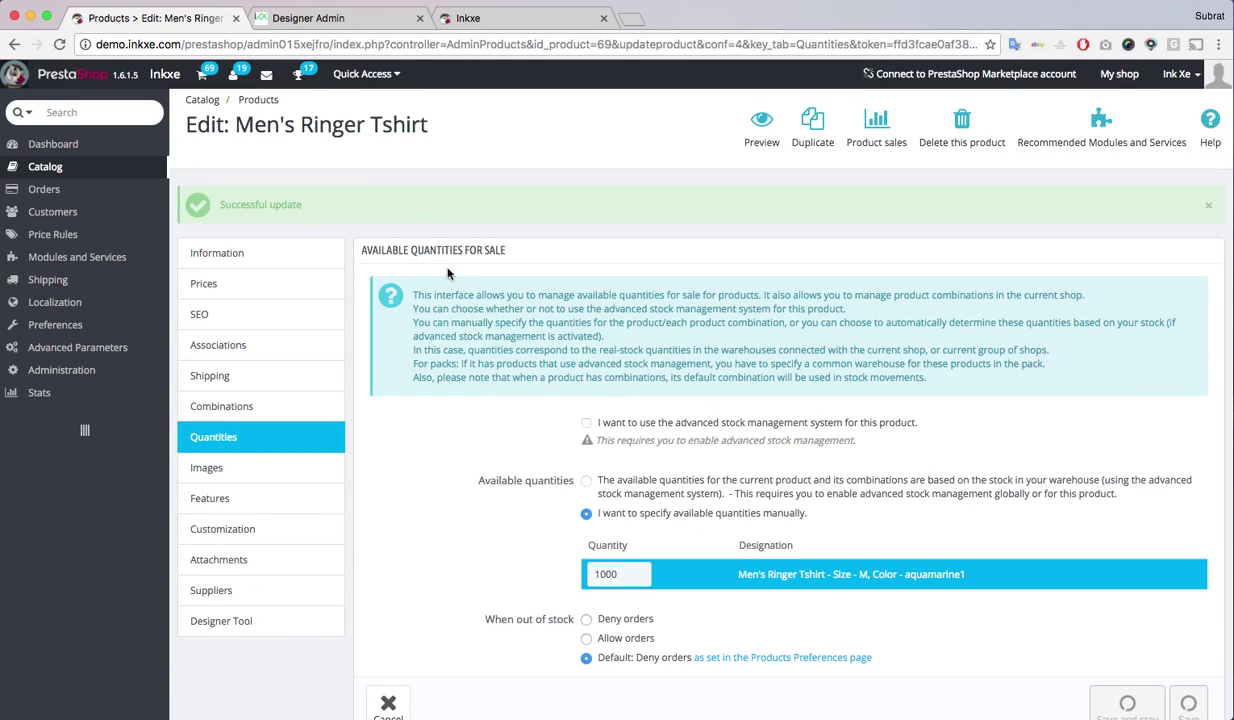
Step: Save the product's Designer Tool settings with Product Customization set to Yes while staying on the product
{"action": "scroll", "coordinate": [341, 308], "scroll_direction": "down", "scroll_amount": 2}
{"action": "scroll", "coordinate": [341, 308], "scroll_direction": "down", "scroll_amount": 2}
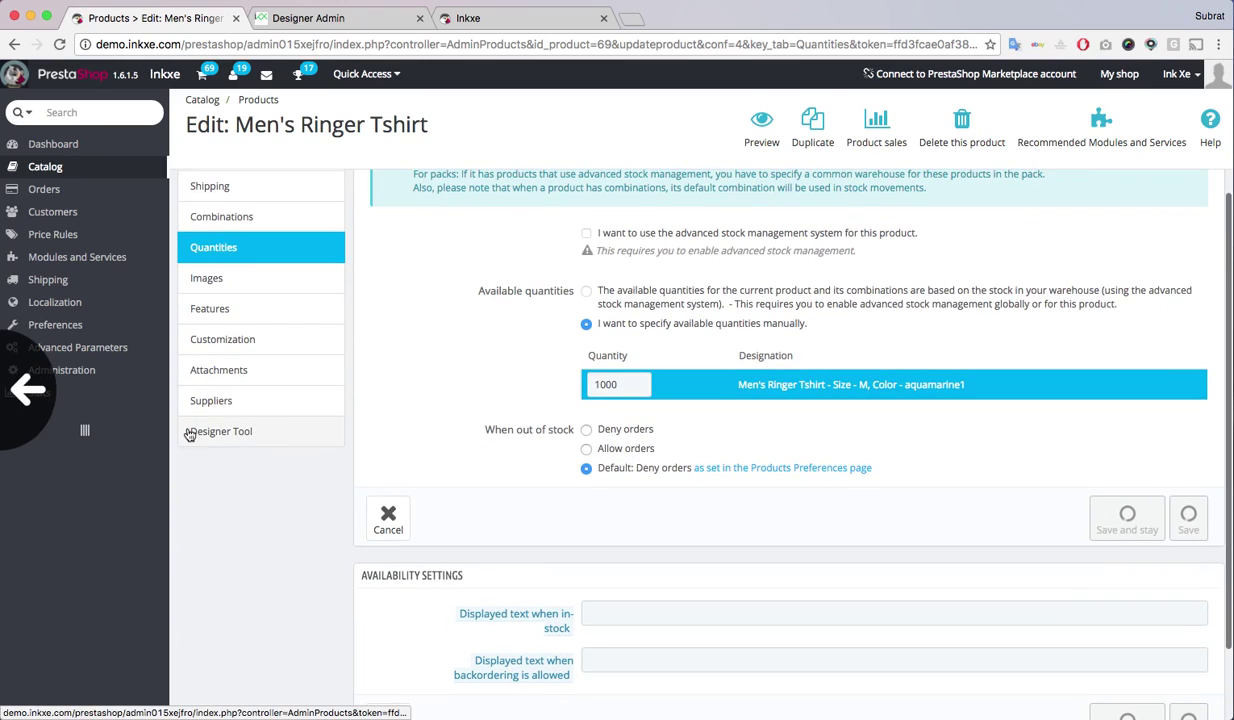
{"action": "left_click", "coordinate": [236, 441]}
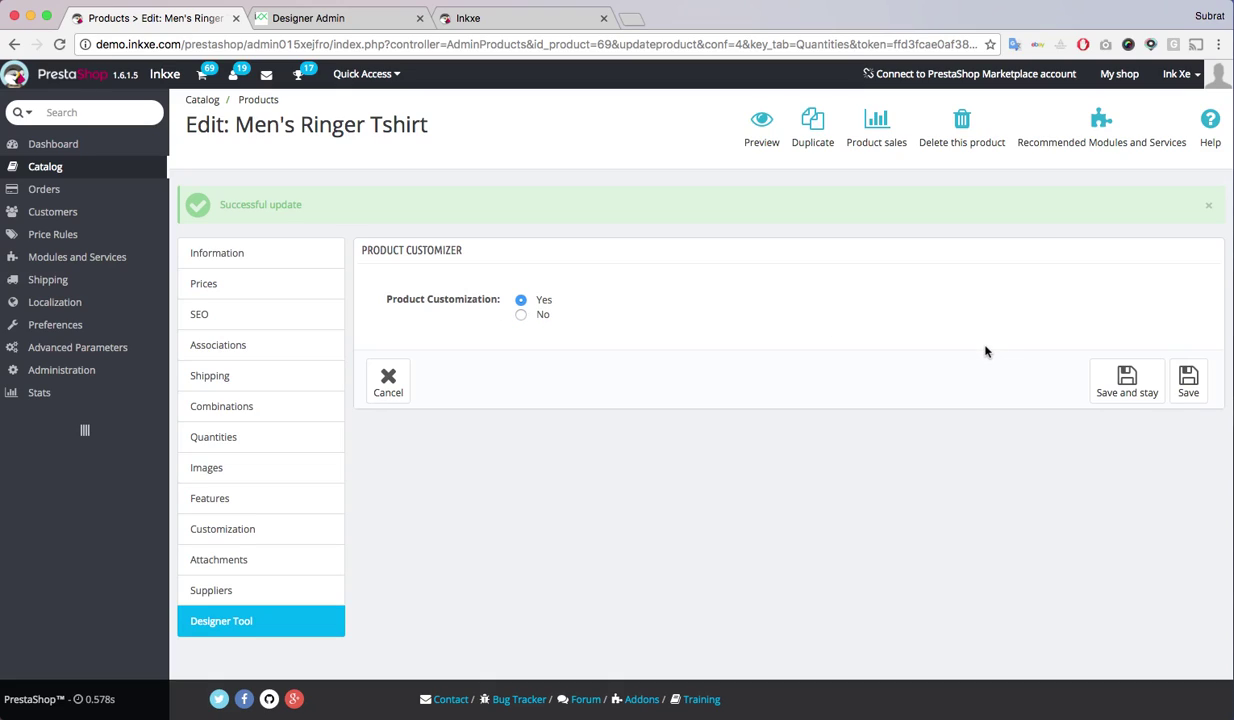
{"action": "left_click", "coordinate": [1127, 393]}
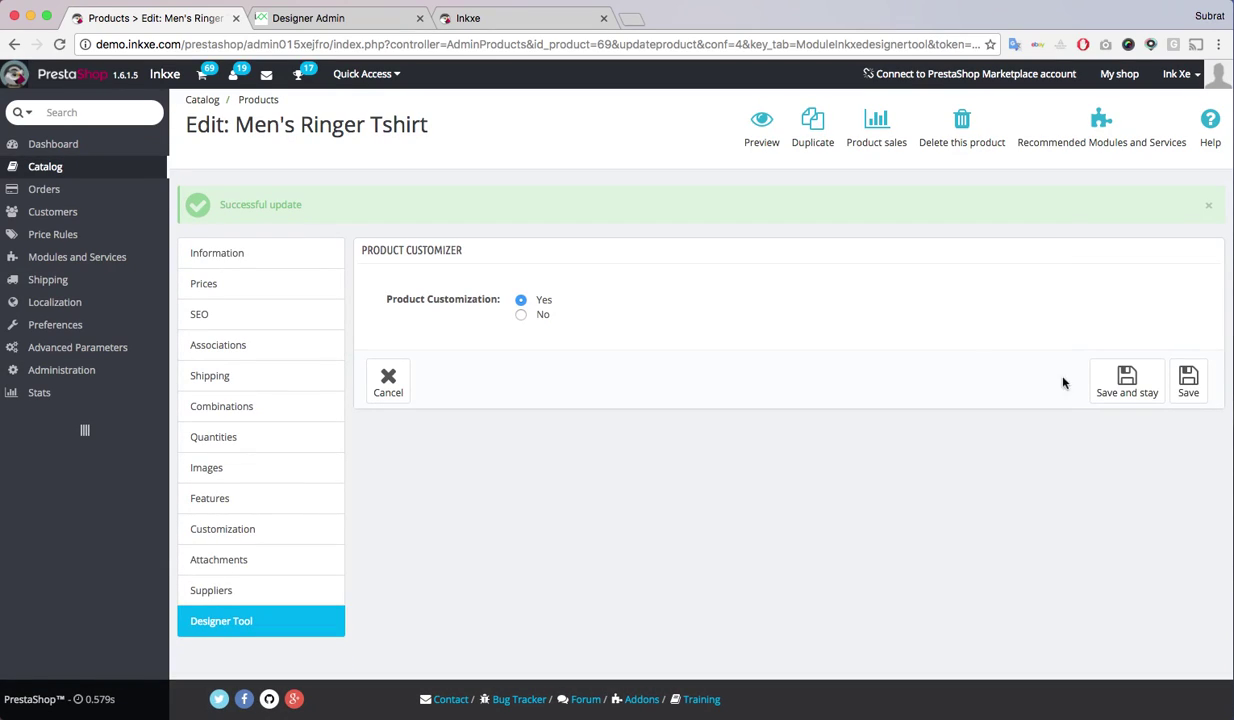
Step: Switch to the Designer Admin and start a new product image template named "Men Ringer Tshirt"
{"action": "left_click", "coordinate": [337, 20]}
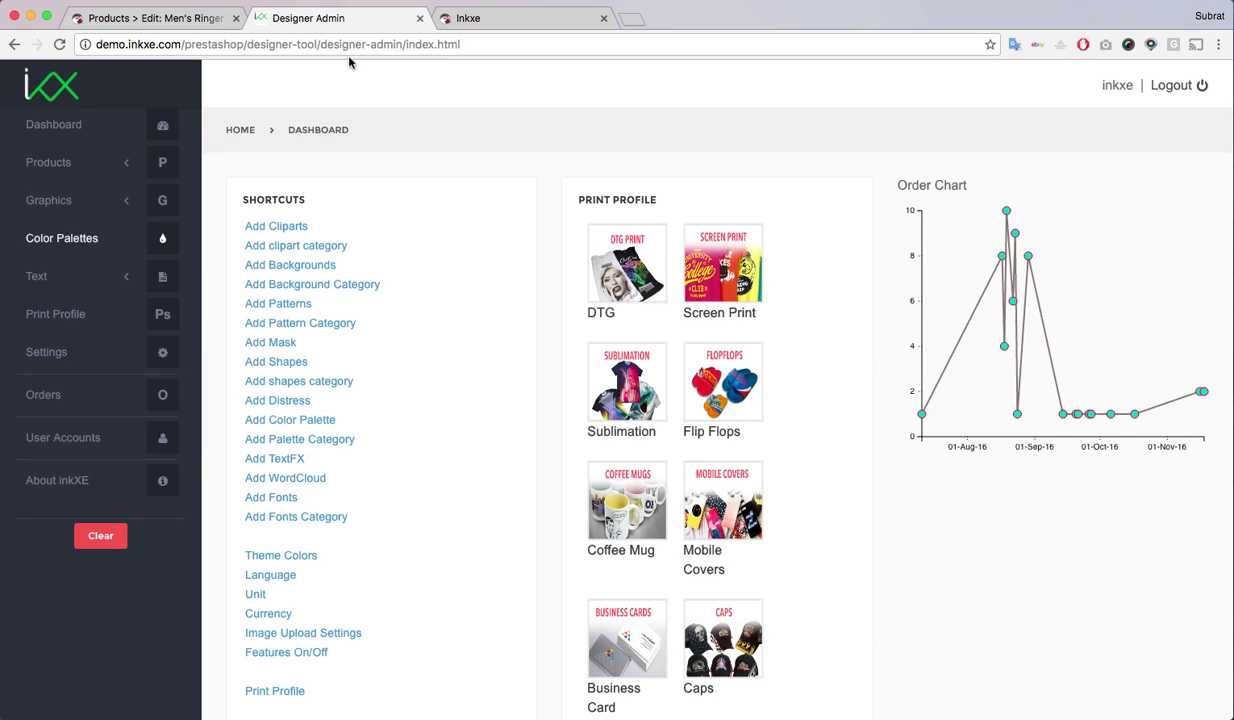
{"action": "left_click", "coordinate": [53, 170]}
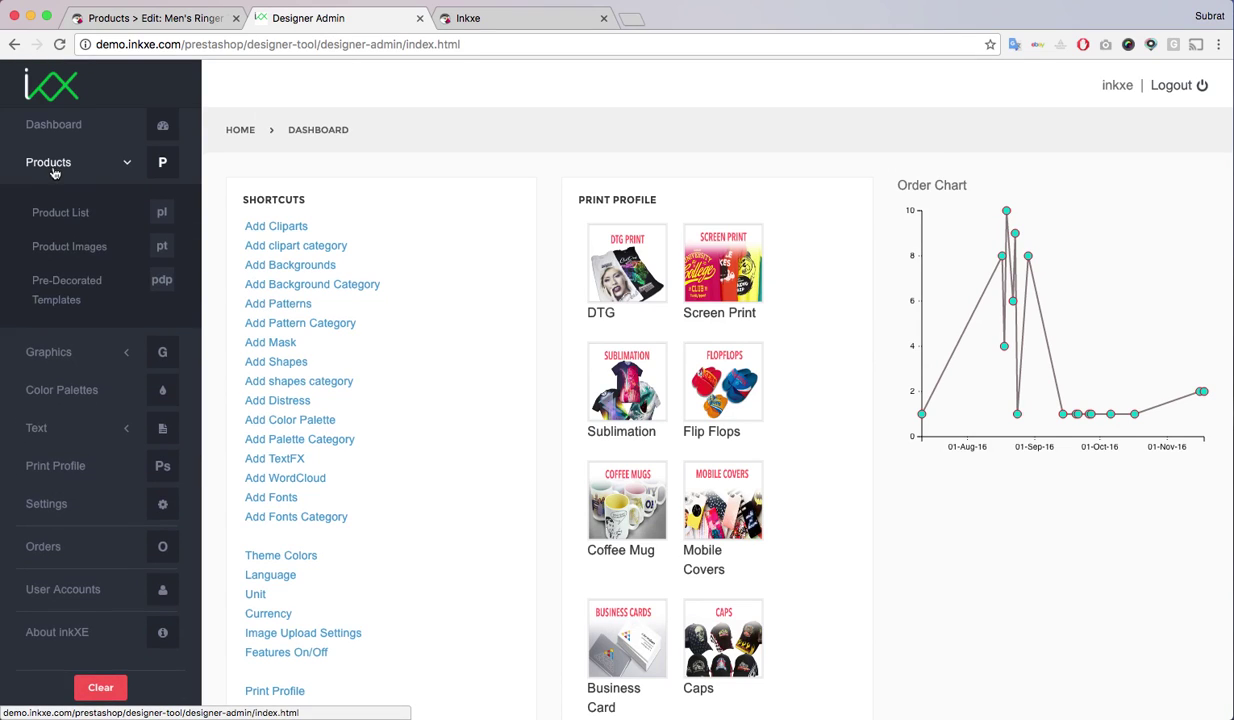
{"action": "left_click", "coordinate": [66, 248]}
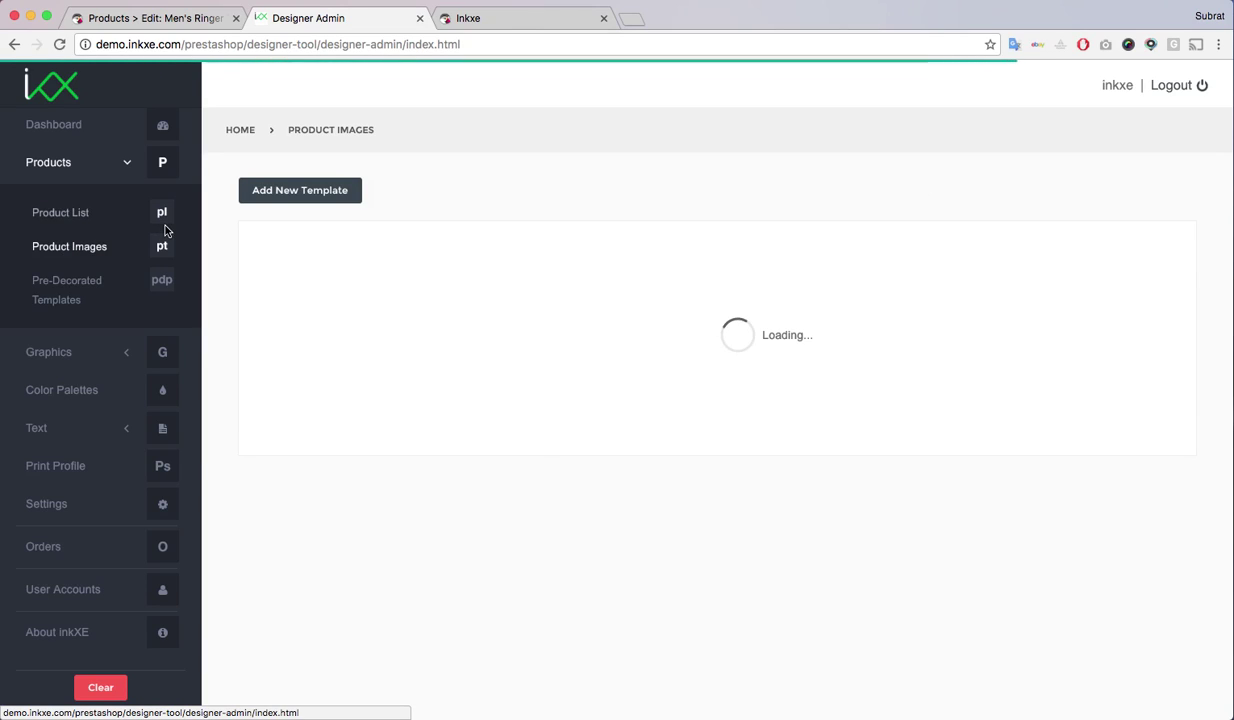
{"action": "left_click", "coordinate": [322, 198]}
{"action": "left_click", "coordinate": [301, 268]}
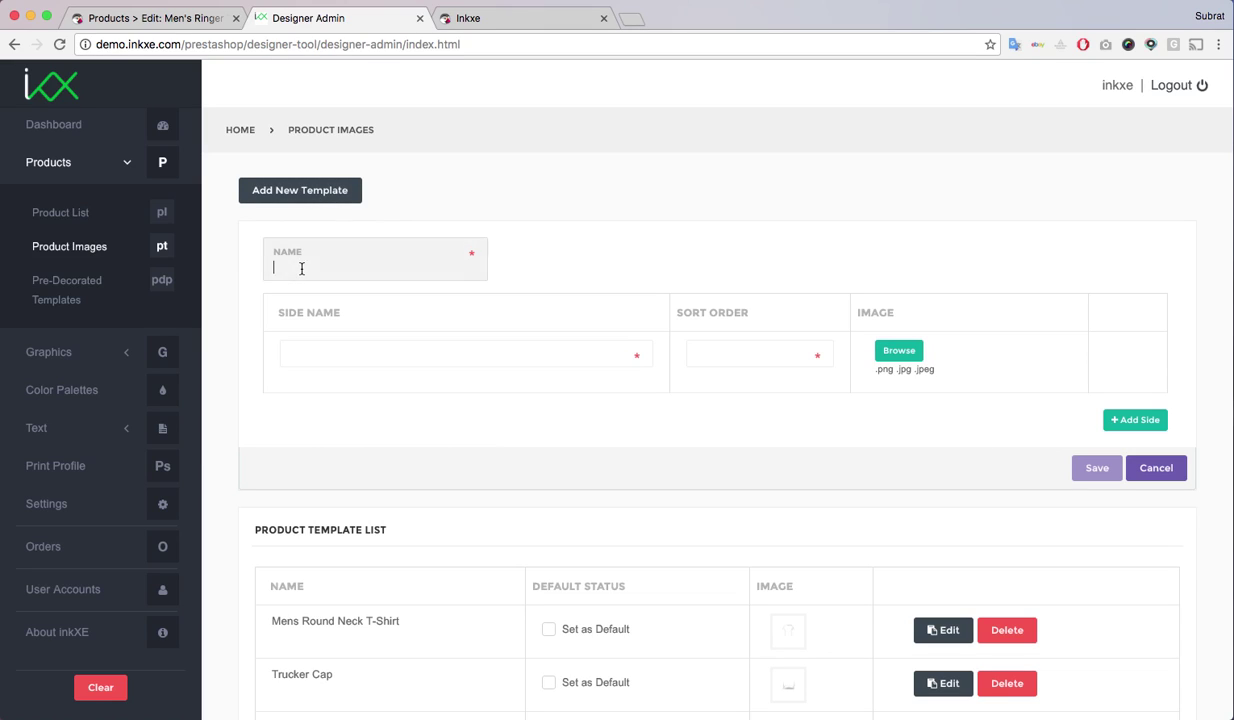
{"action": "type", "text": "Men Ringer Tshirt"}
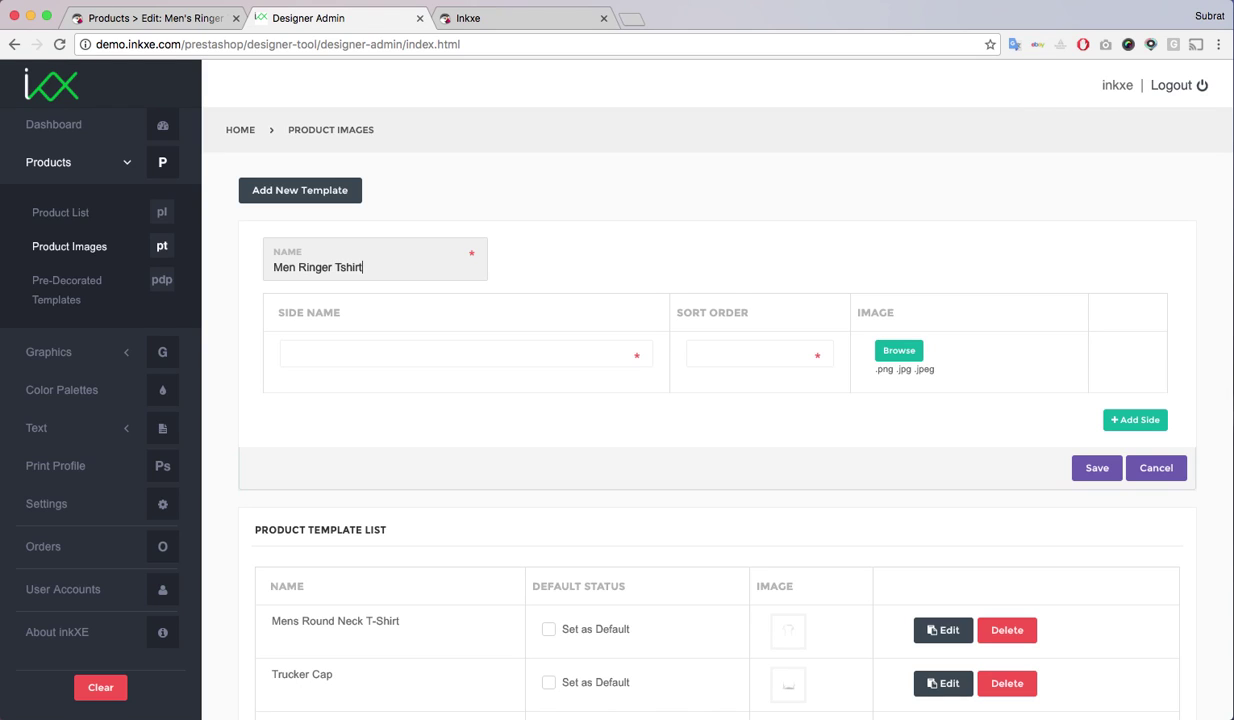
Step: Define the template's first side as Front with sort order 1 and the image front-side.png
{"action": "left_click", "coordinate": [465, 353]}
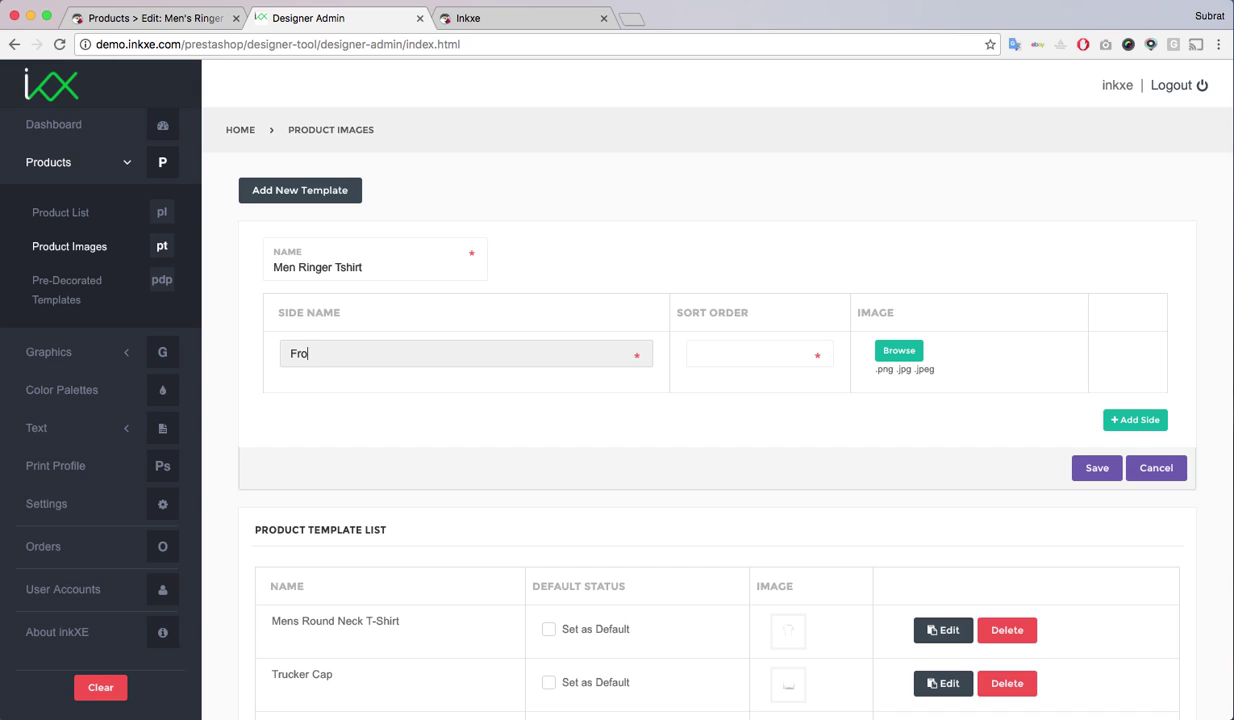
{"action": "left_click", "coordinate": [759, 353]}
{"action": "type", "text": "1"}
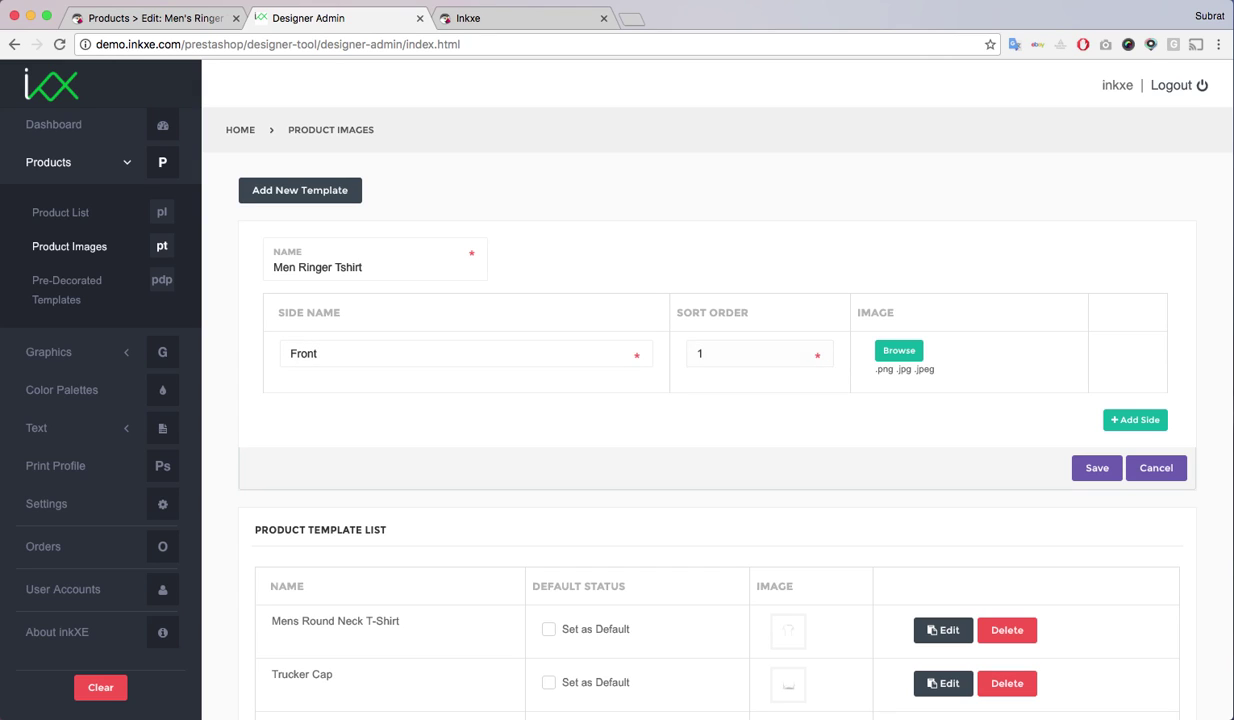
{"action": "key", "text": "space"}
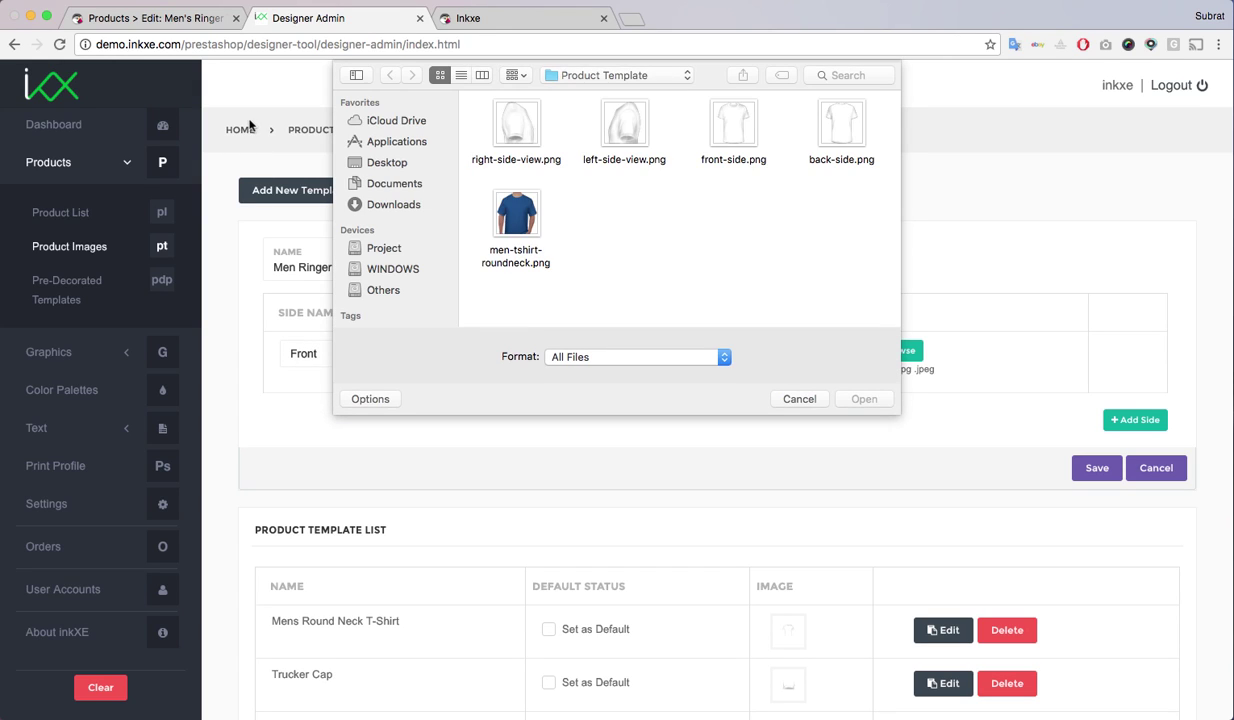
{"action": "double_click", "coordinate": [748, 131]}
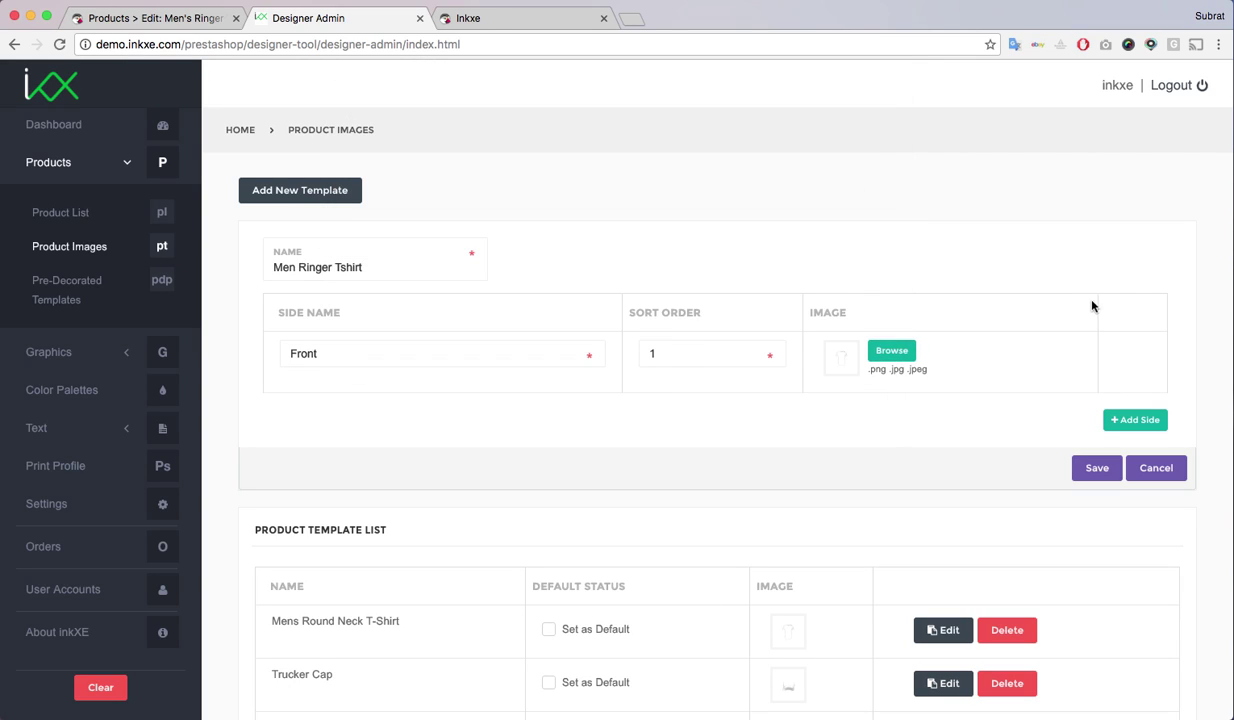
Step: Add a second side to the template named Back with sort order 2 and the image back-side.png
{"action": "left_click", "coordinate": [1139, 421]}
{"action": "left_click", "coordinate": [401, 411]}
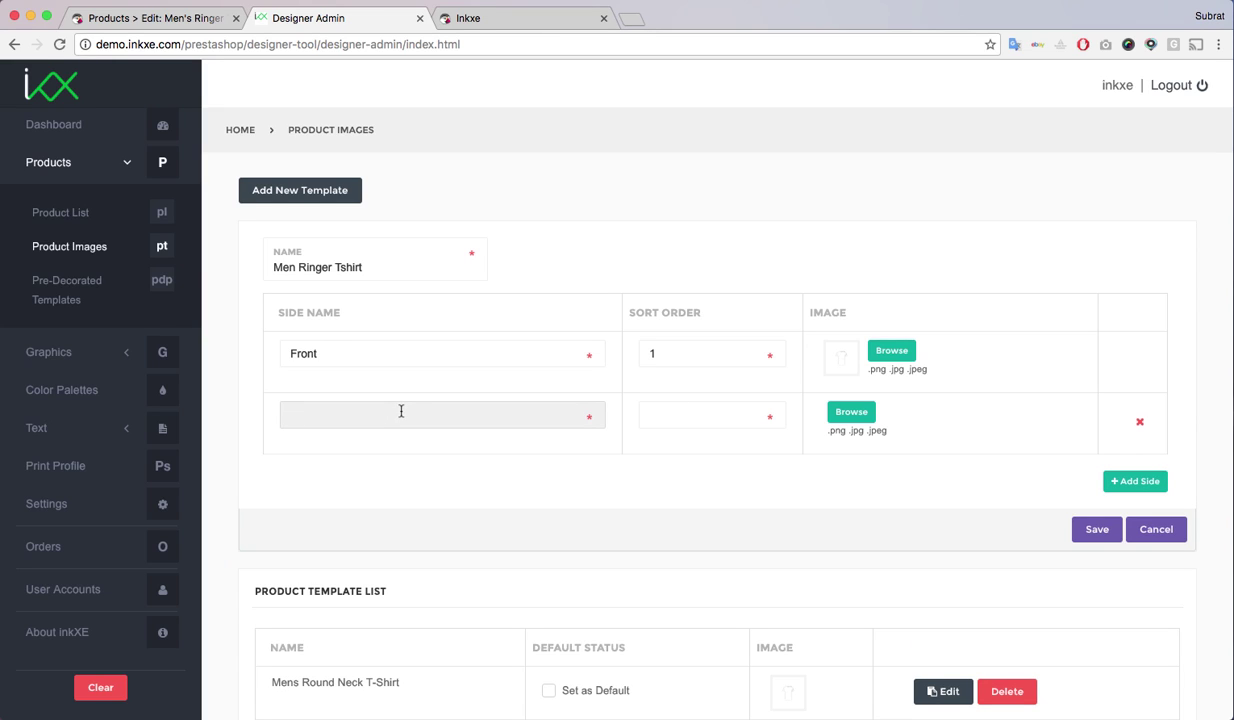
{"action": "left_click", "coordinate": [711, 415]}
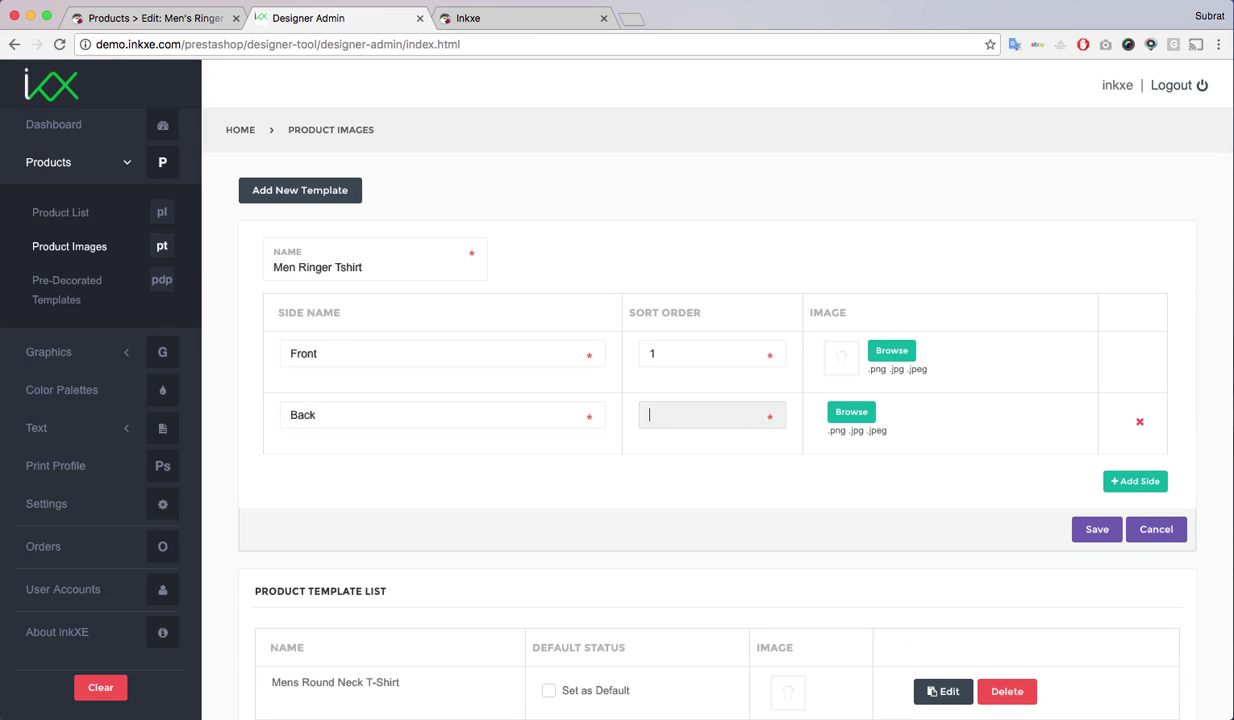
{"action": "key", "text": "Tab"}
{"action": "key", "text": "space"}
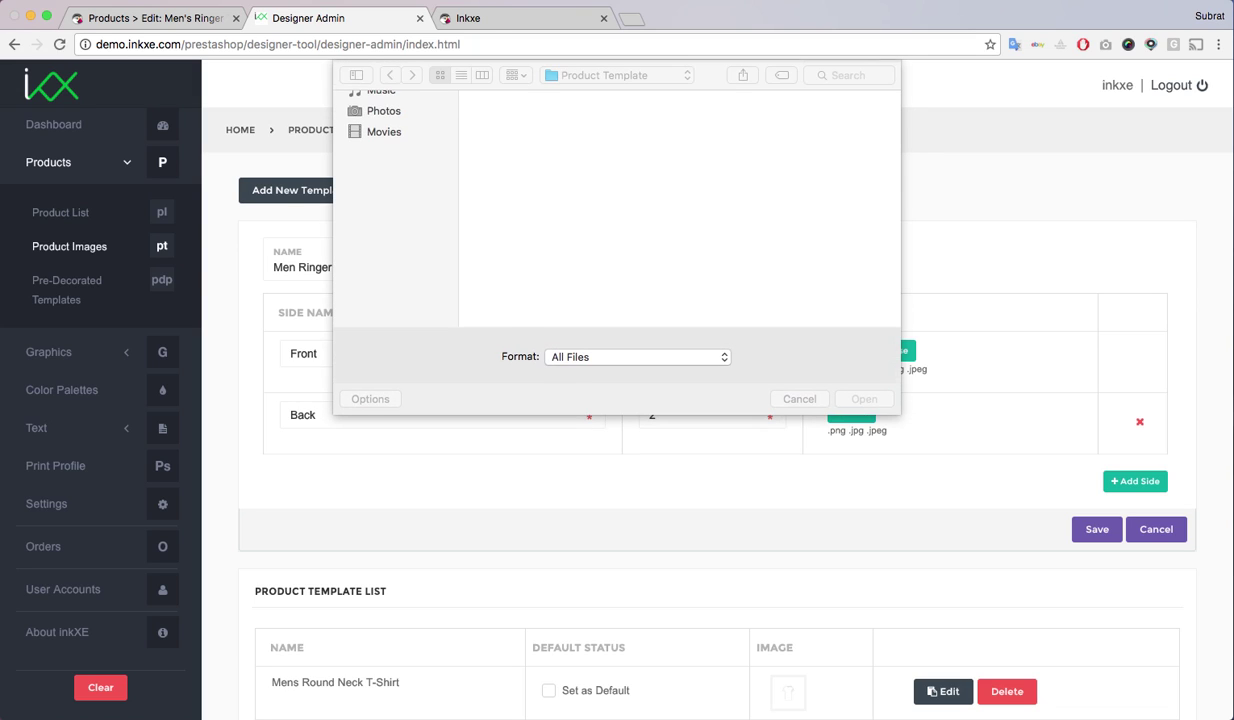
{"action": "left_click", "coordinate": [845, 150]}
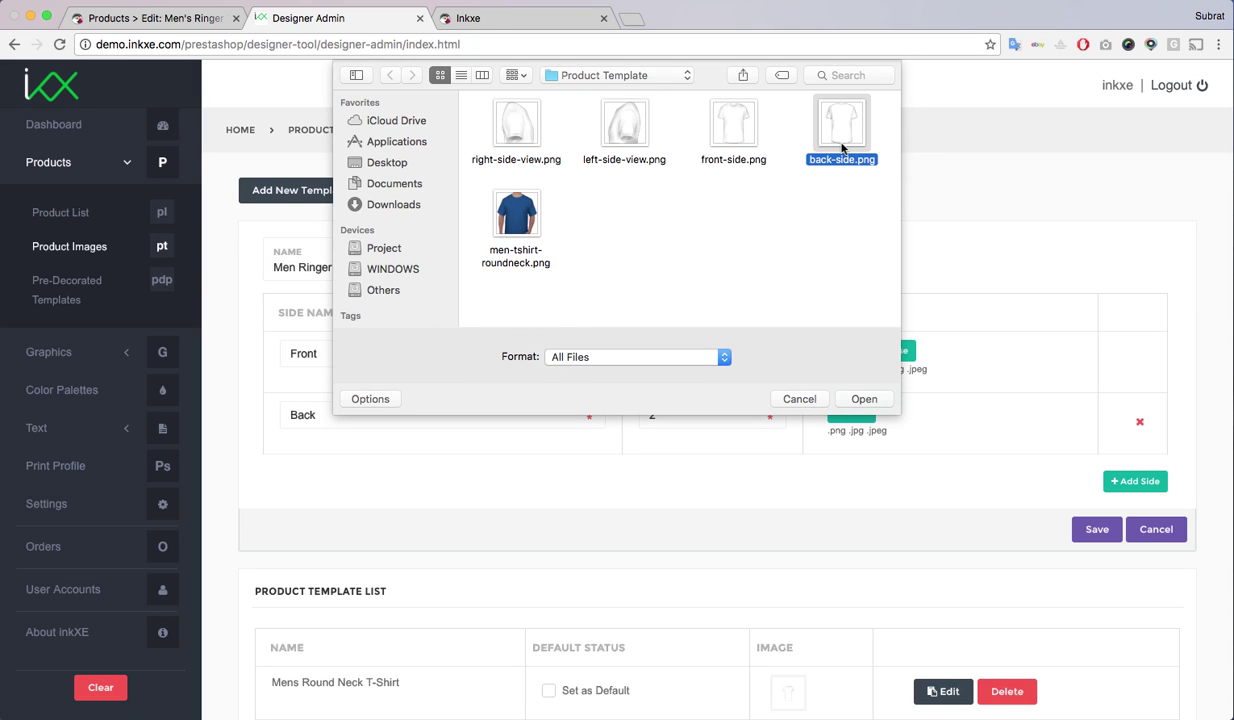
{"action": "key", "text": "Return"}
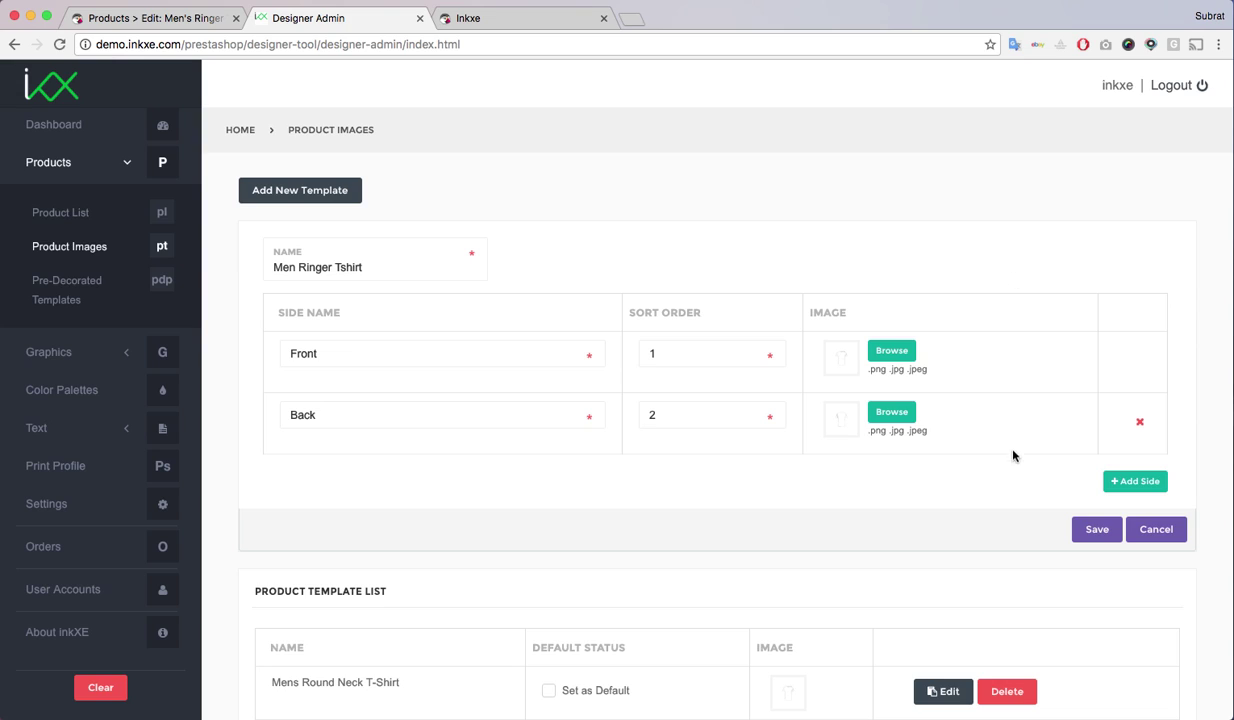
Step: Add a third side to the template named Right with sort order 3 and the image right-side-view.png
{"action": "left_click", "coordinate": [1112, 480]}
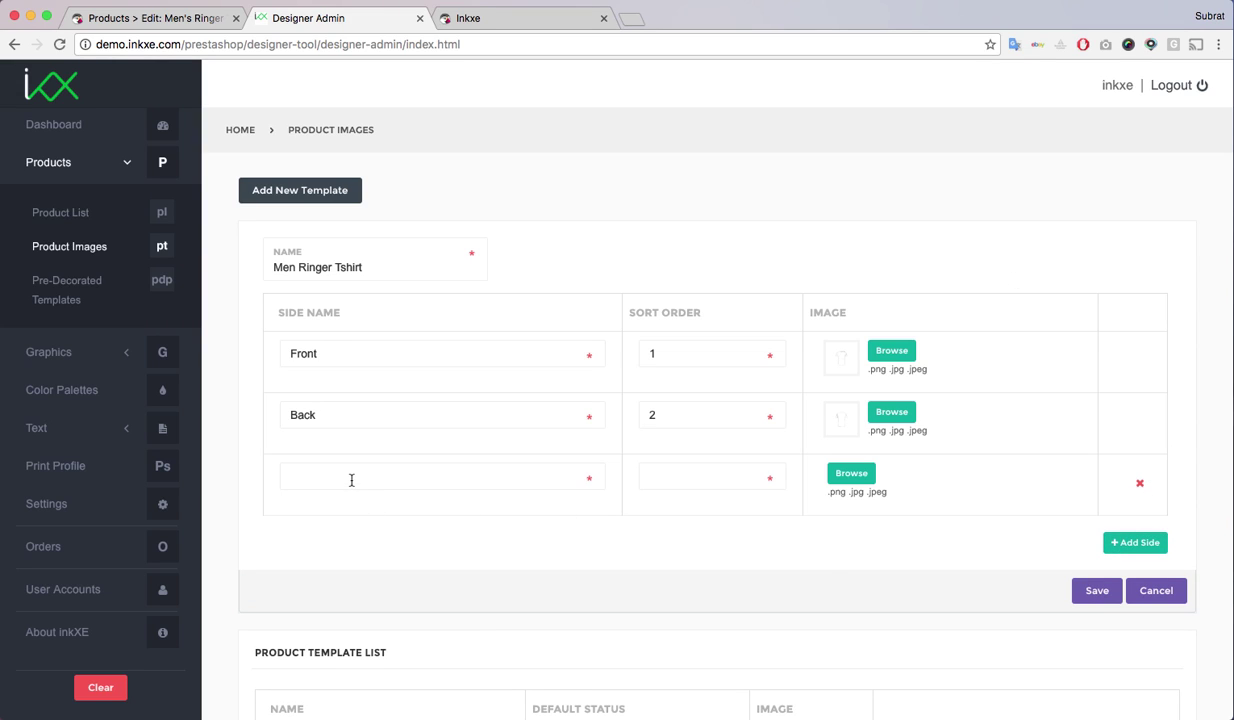
{"action": "left_click", "coordinate": [351, 480]}
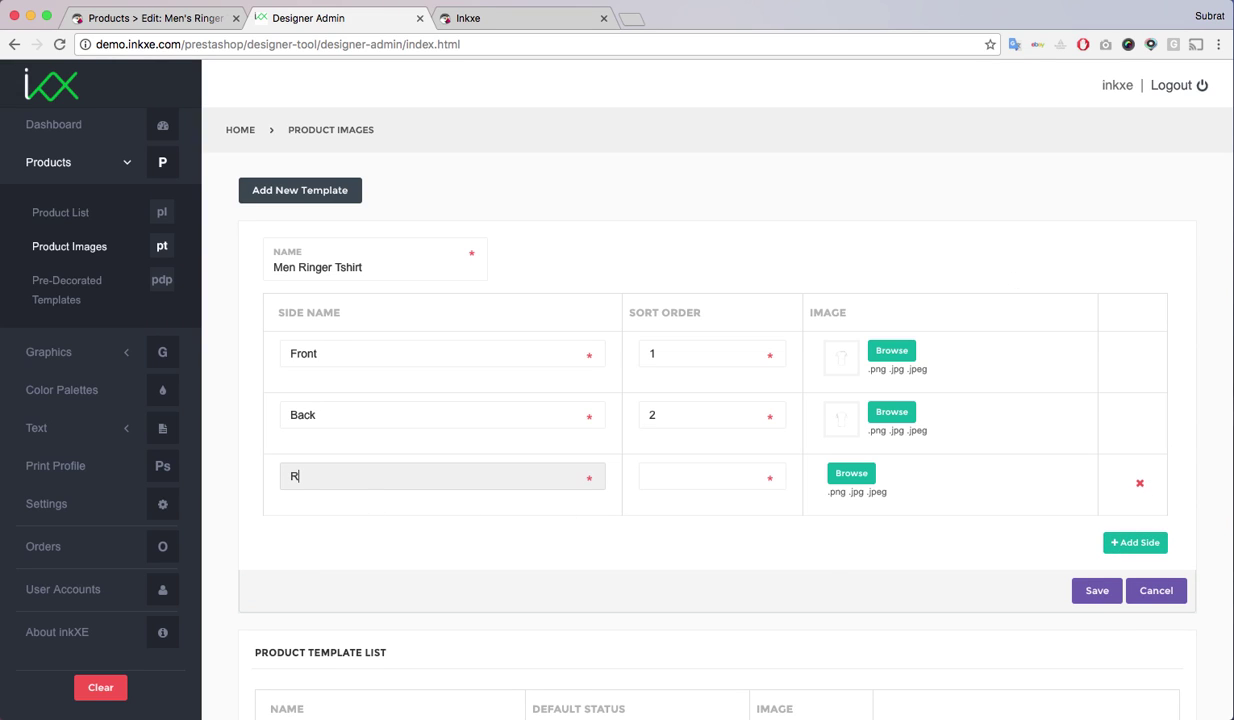
{"action": "left_click", "coordinate": [712, 476]}
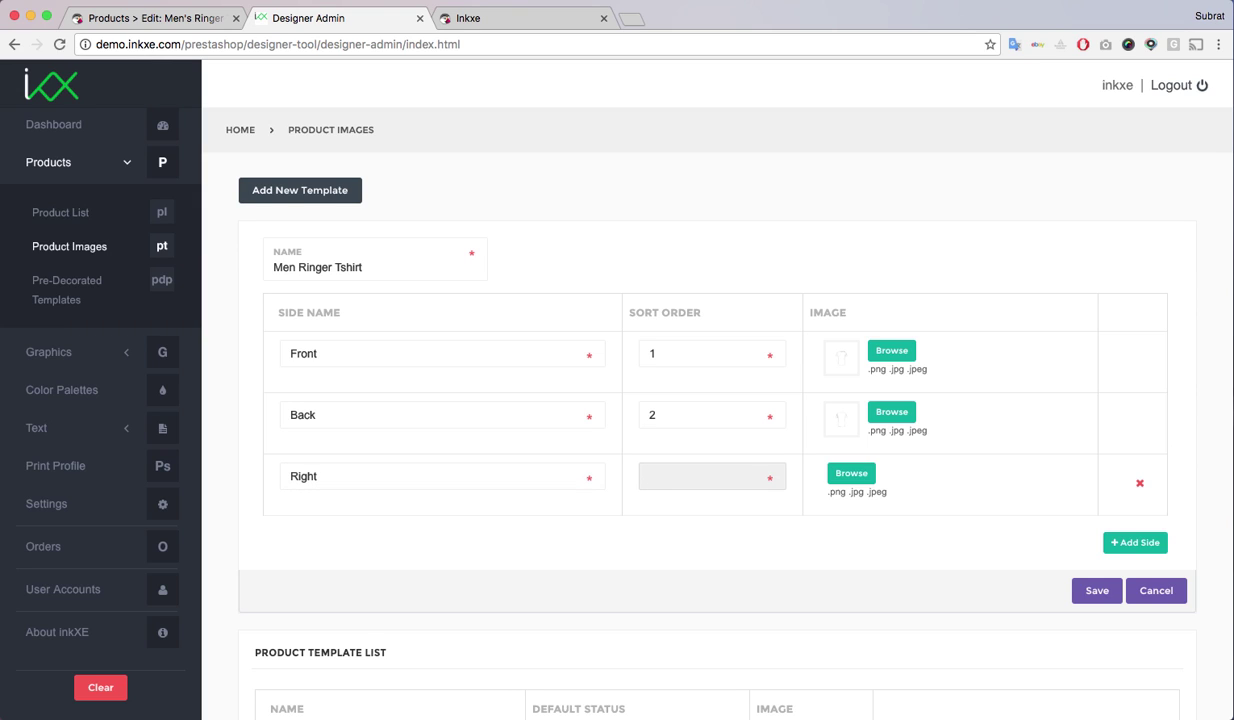
{"action": "type", "text": "3"}
{"action": "left_click", "coordinate": [851, 473]}
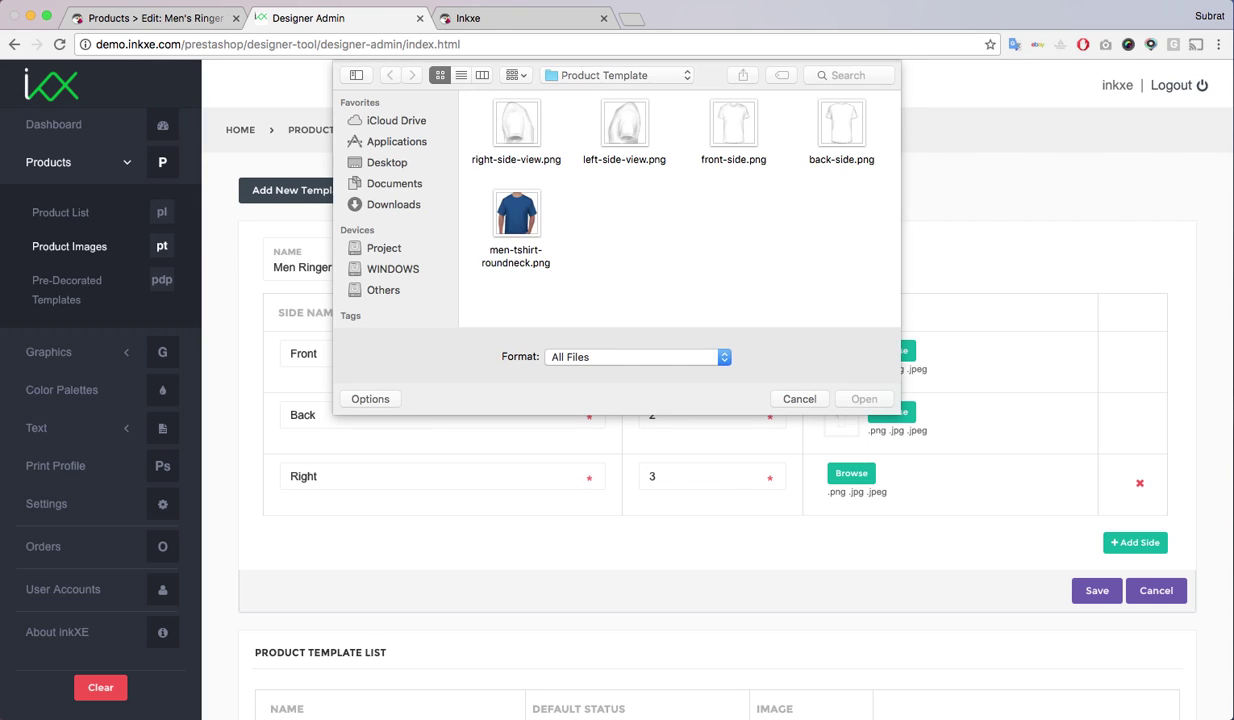
{"action": "double_click", "coordinate": [510, 125]}
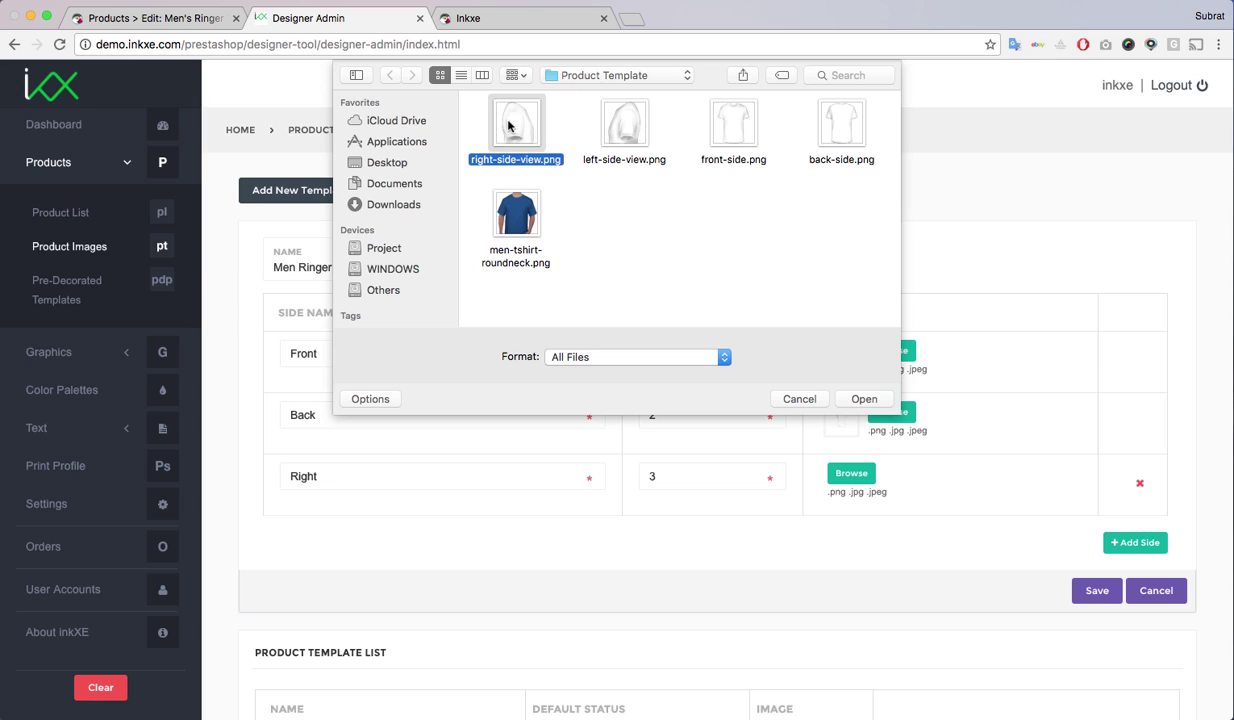
Step: Add a fourth side named Left with sort order 4 and the image left-side-view.png, and save the template
{"action": "scroll", "coordinate": [1058, 360], "scroll_direction": "down", "scroll_amount": 3}
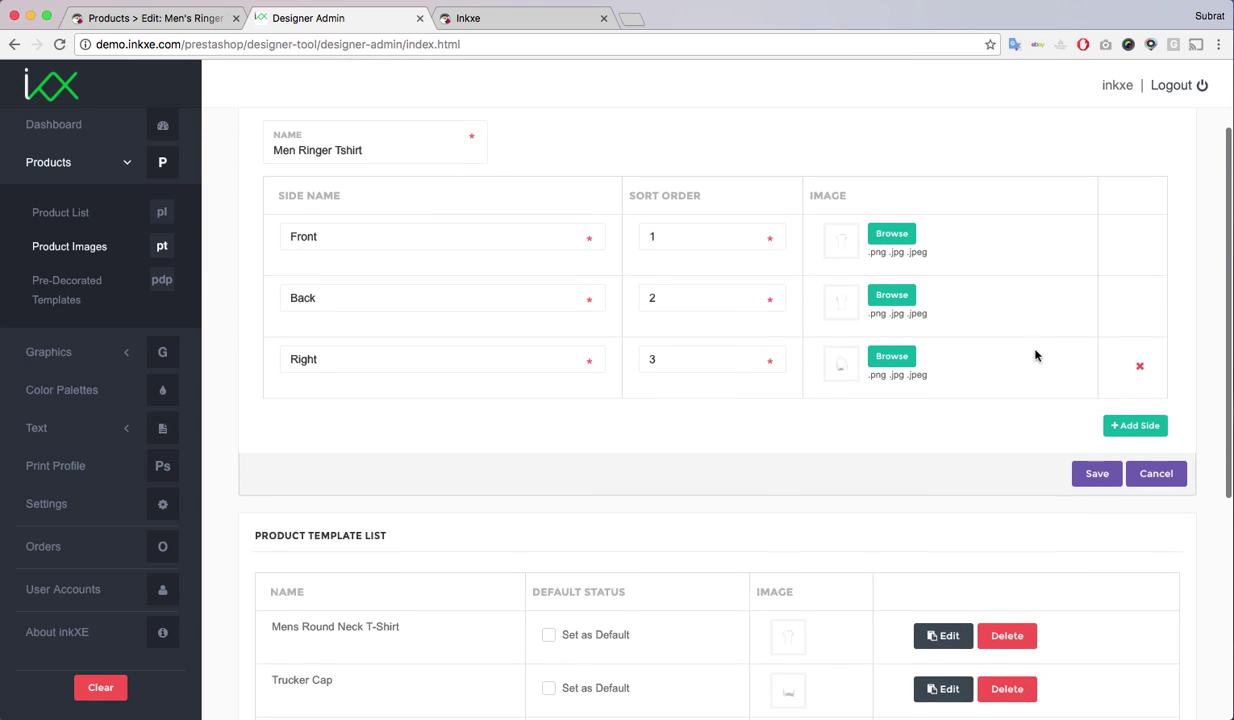
{"action": "left_click", "coordinate": [1135, 416]}
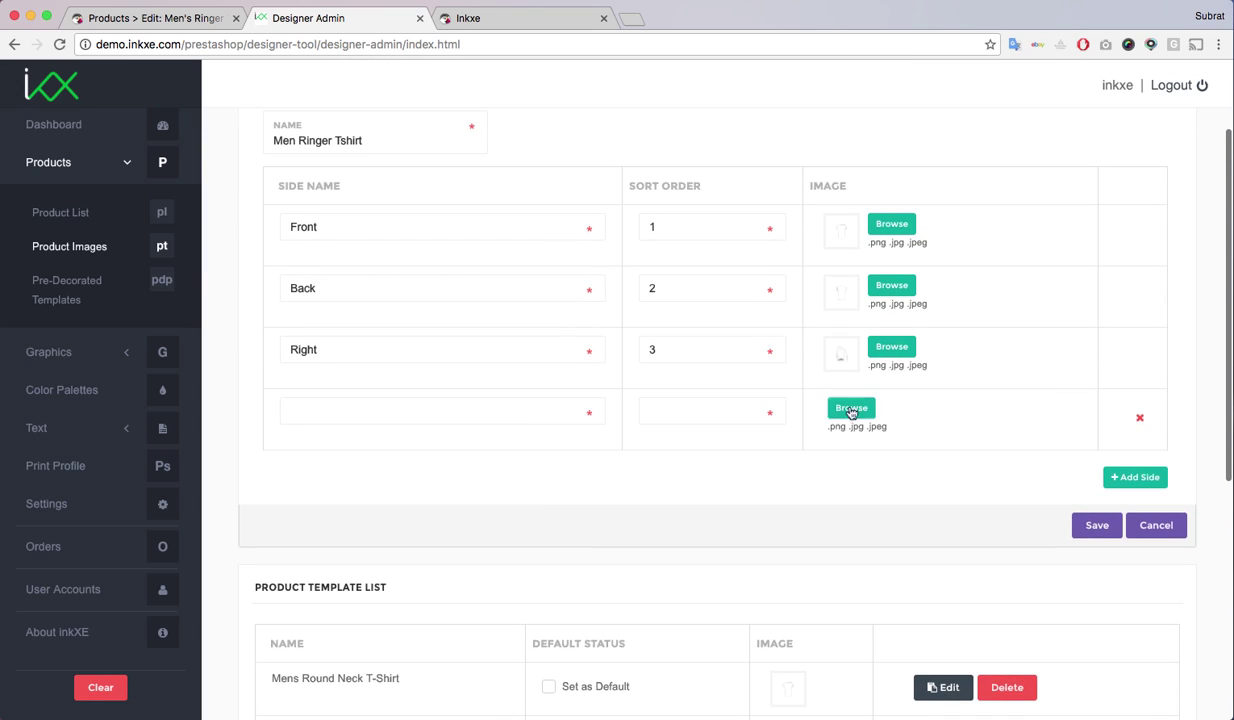
{"action": "left_click", "coordinate": [325, 412]}
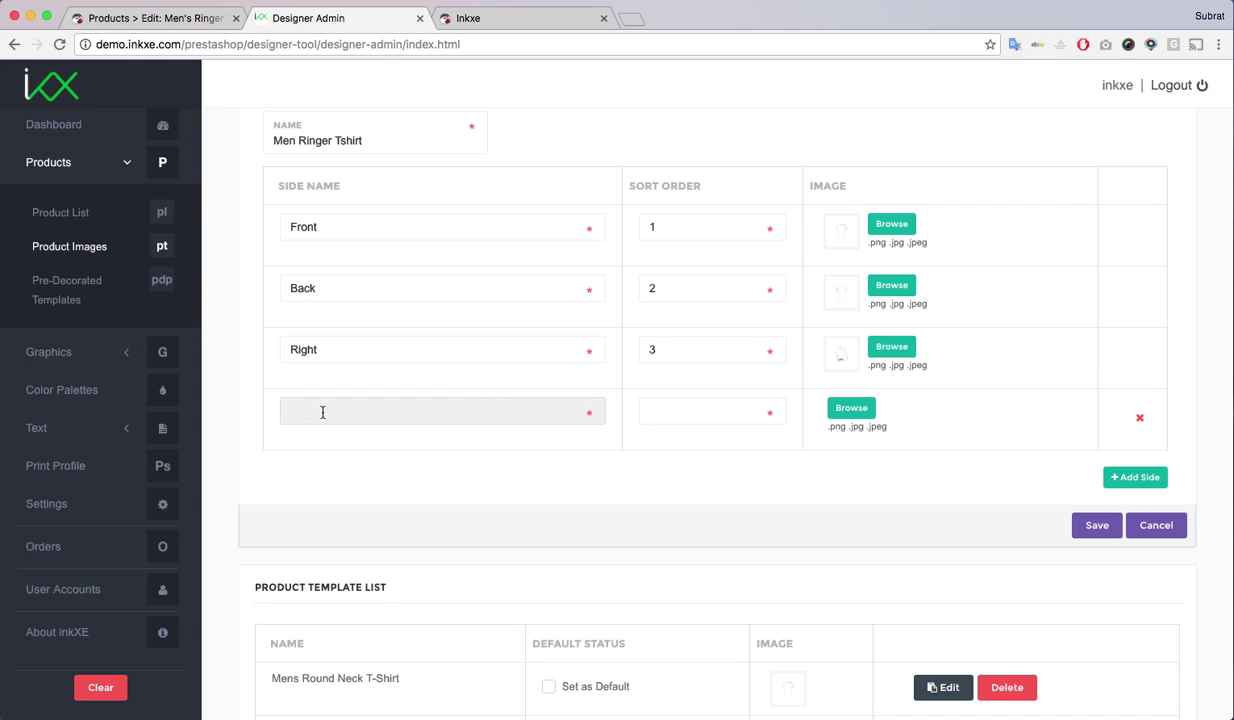
{"action": "type", "text": "Left"}
{"action": "key", "text": "Tab"}
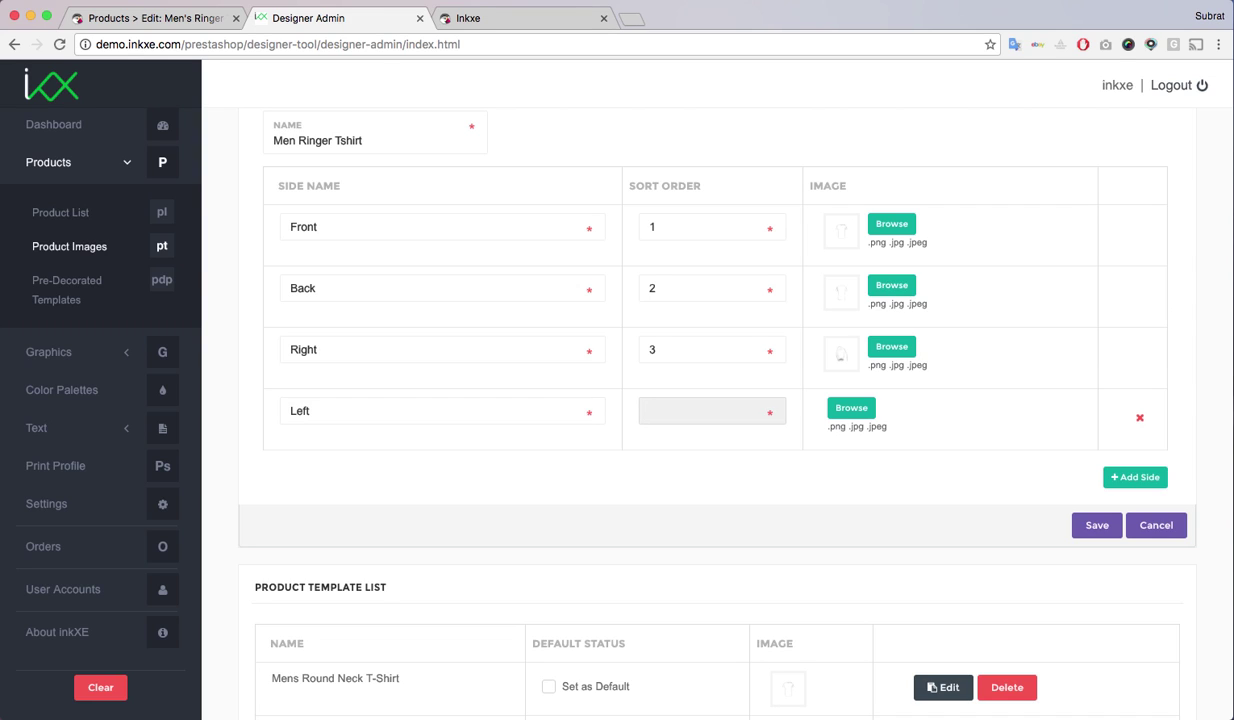
{"action": "type", "text": "4"}
{"action": "key", "text": "Tab"}
{"action": "key", "text": "Return"}
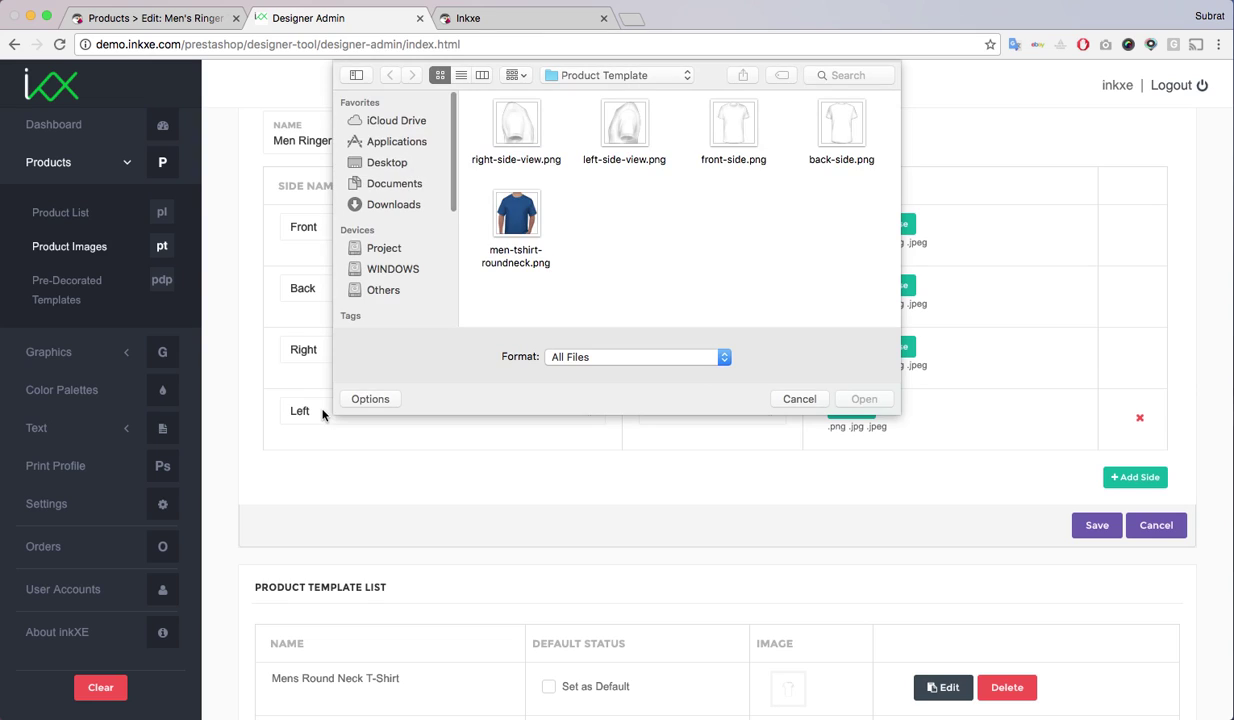
{"action": "double_click", "coordinate": [620, 127]}
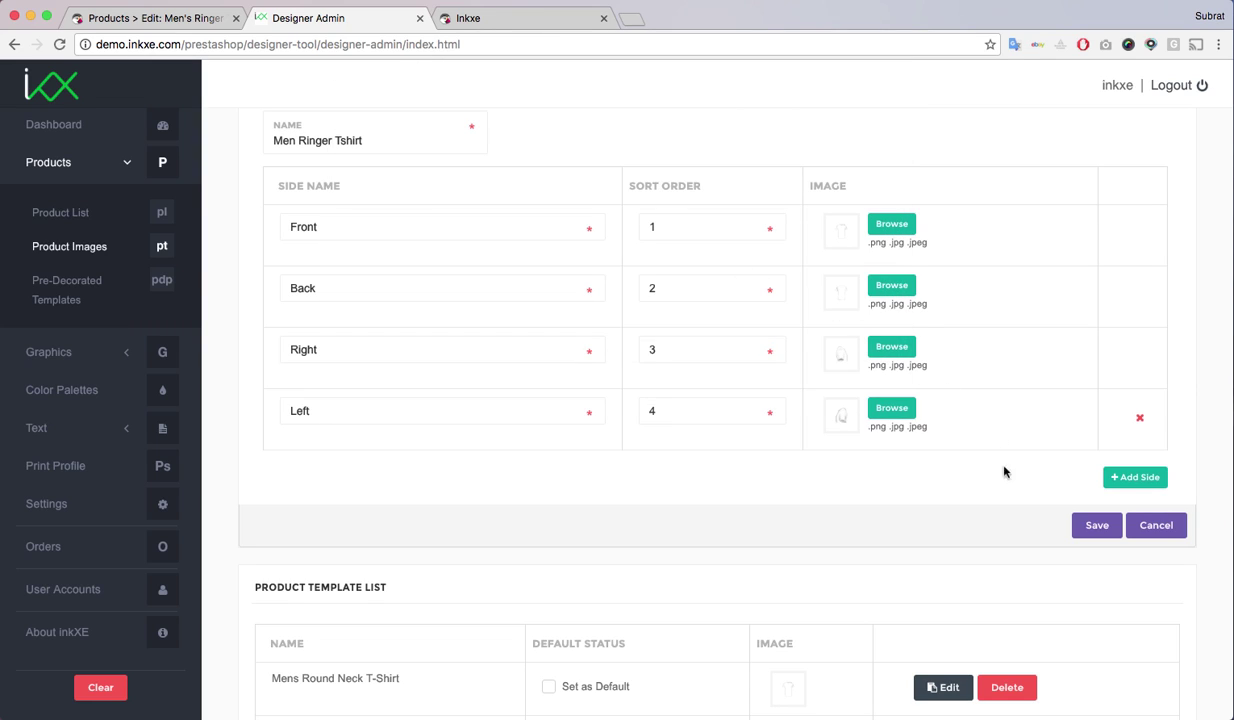
{"action": "left_click", "coordinate": [1093, 535]}
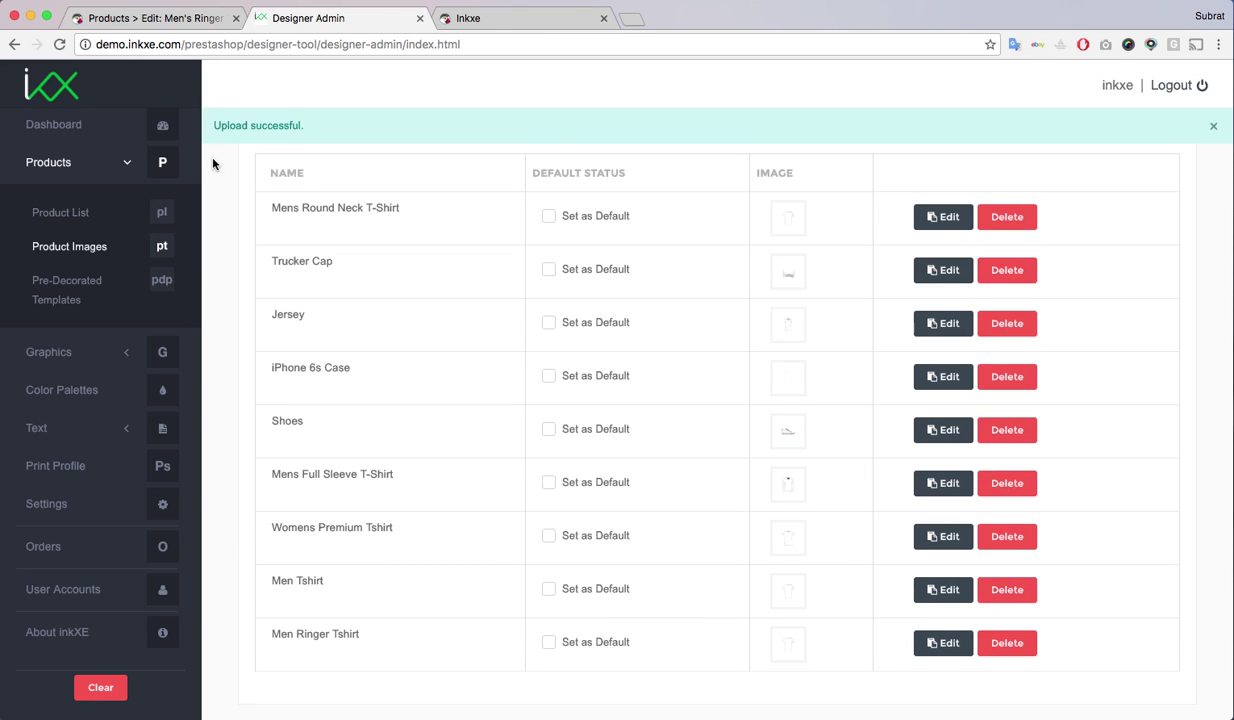
Step: Open the product Men's Ringer Tshirt from the product list and assign the Men Ringer Tshirt template to it
{"action": "left_click", "coordinate": [64, 218]}
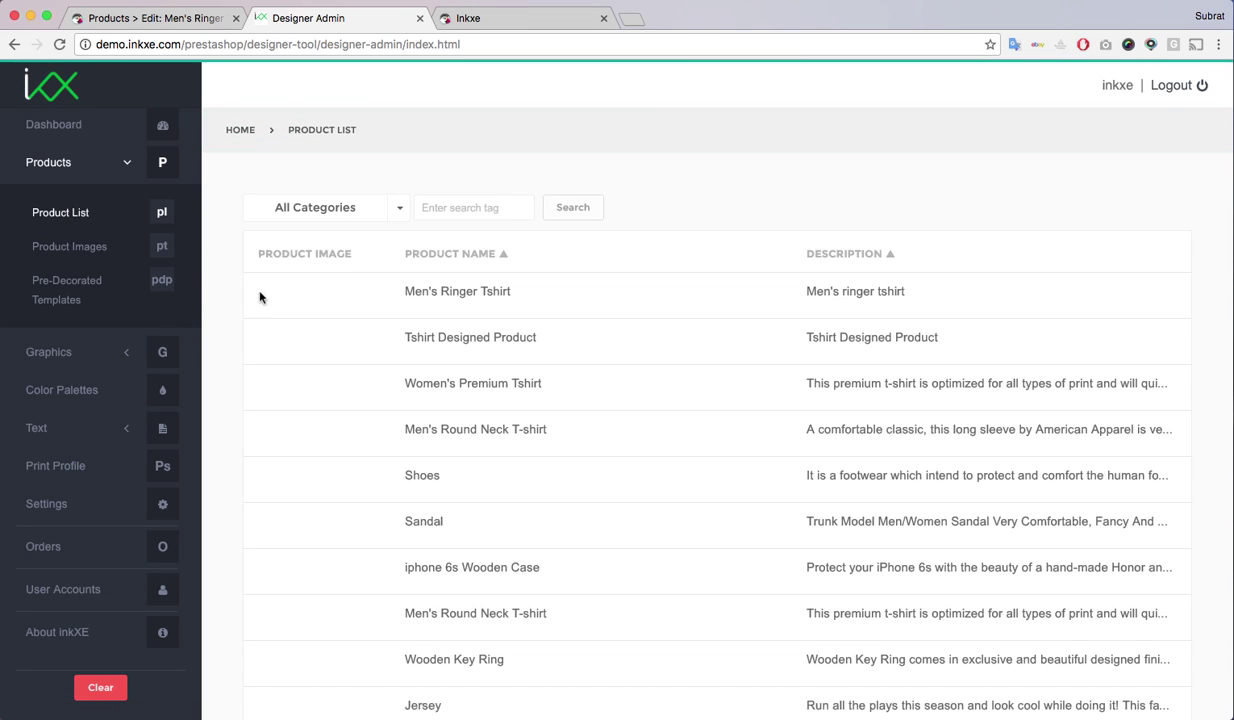
{"action": "left_click", "coordinate": [488, 311]}
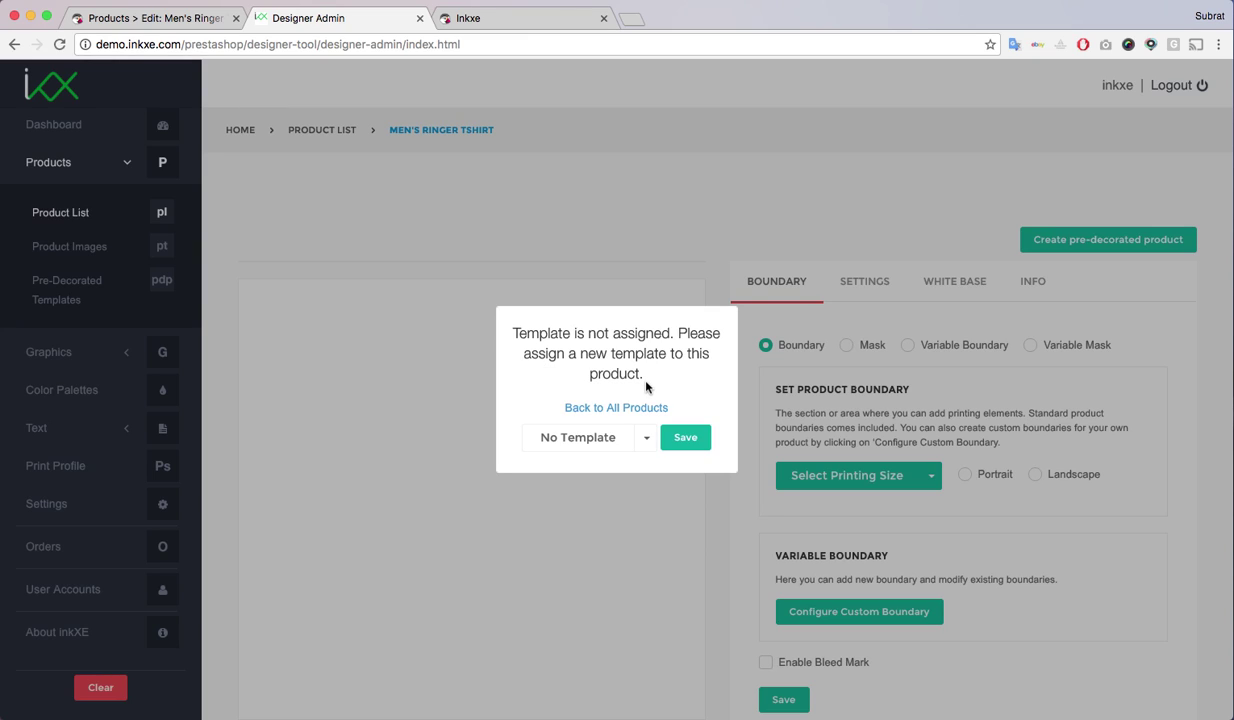
{"action": "left_click", "coordinate": [644, 440]}
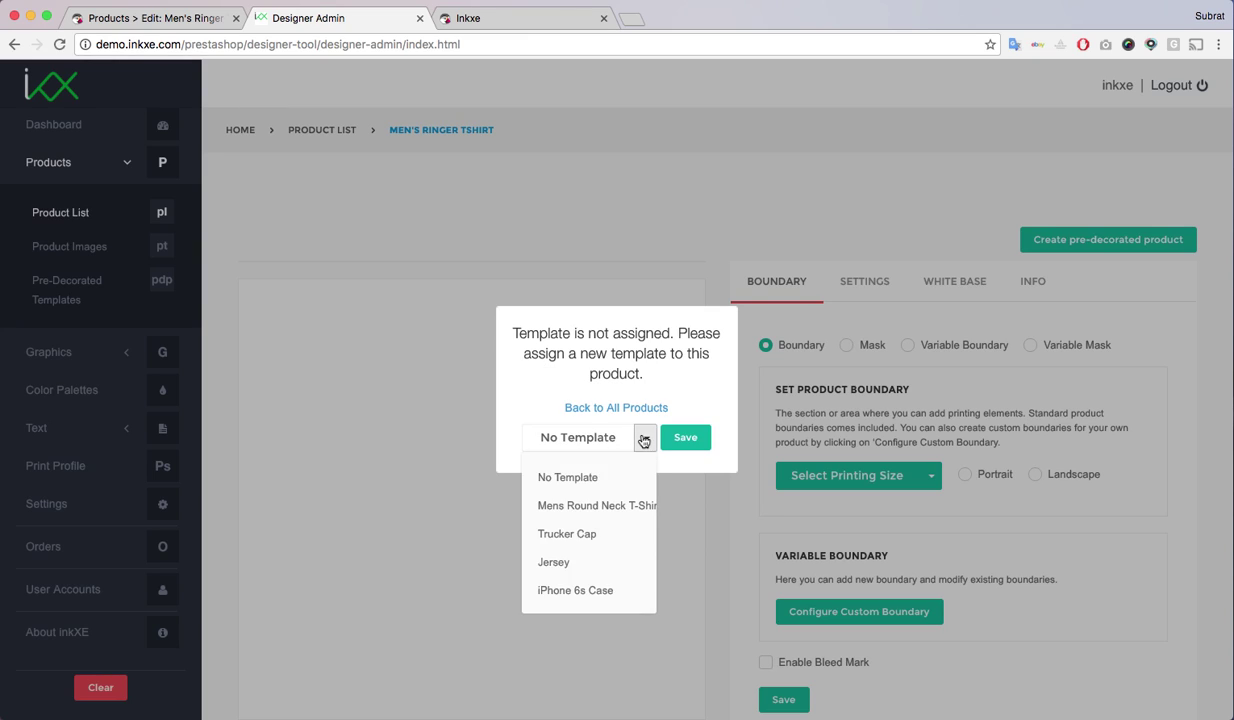
{"action": "scroll", "coordinate": [595, 516], "scroll_direction": "down", "scroll_amount": 4}
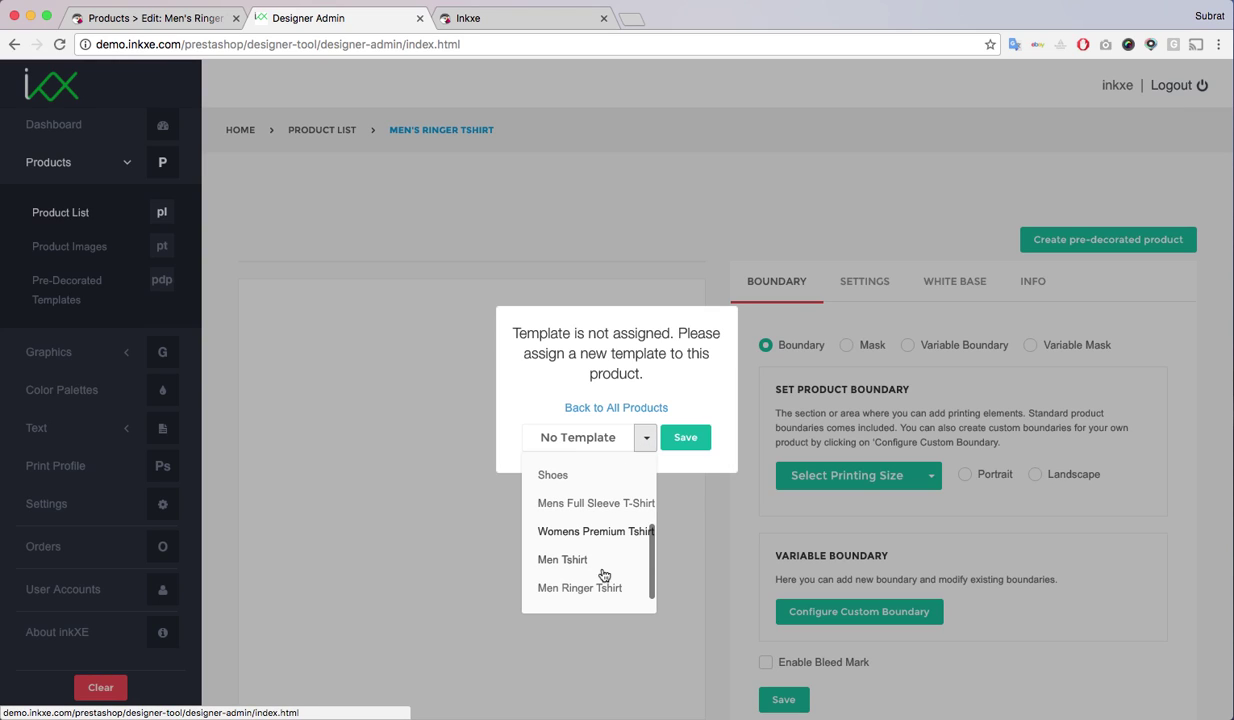
{"action": "left_click", "coordinate": [590, 592]}
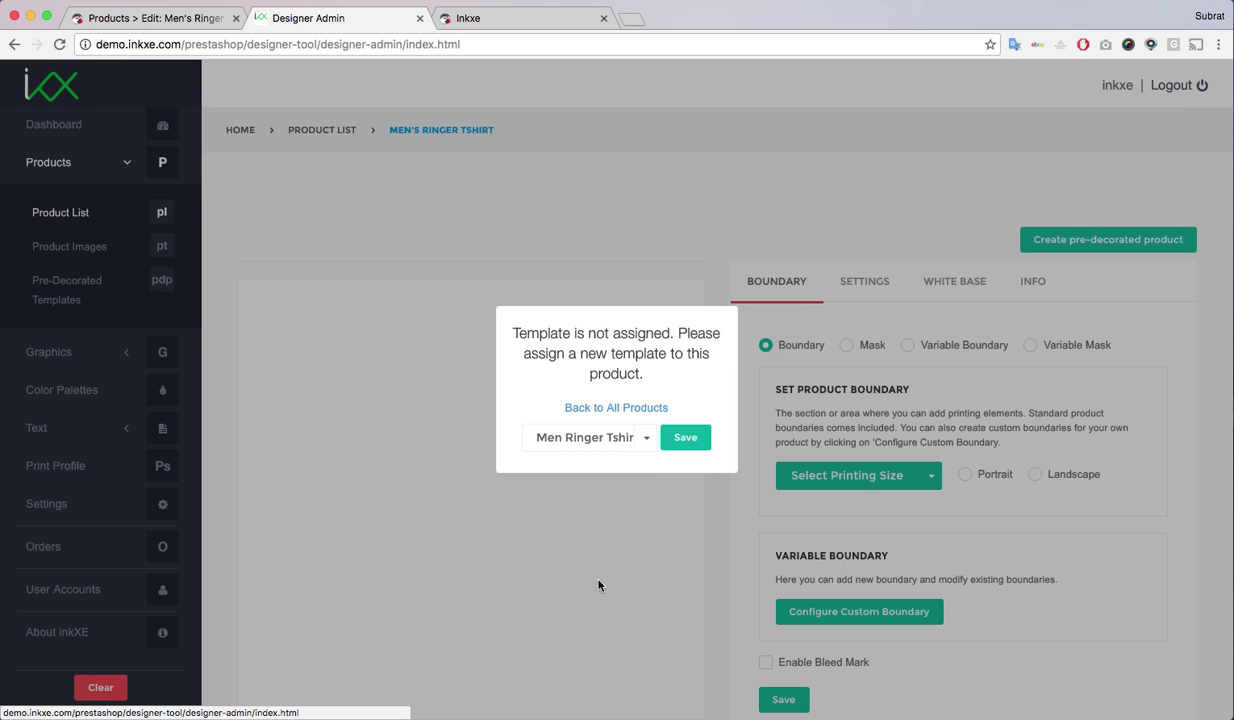
{"action": "left_click", "coordinate": [684, 448]}
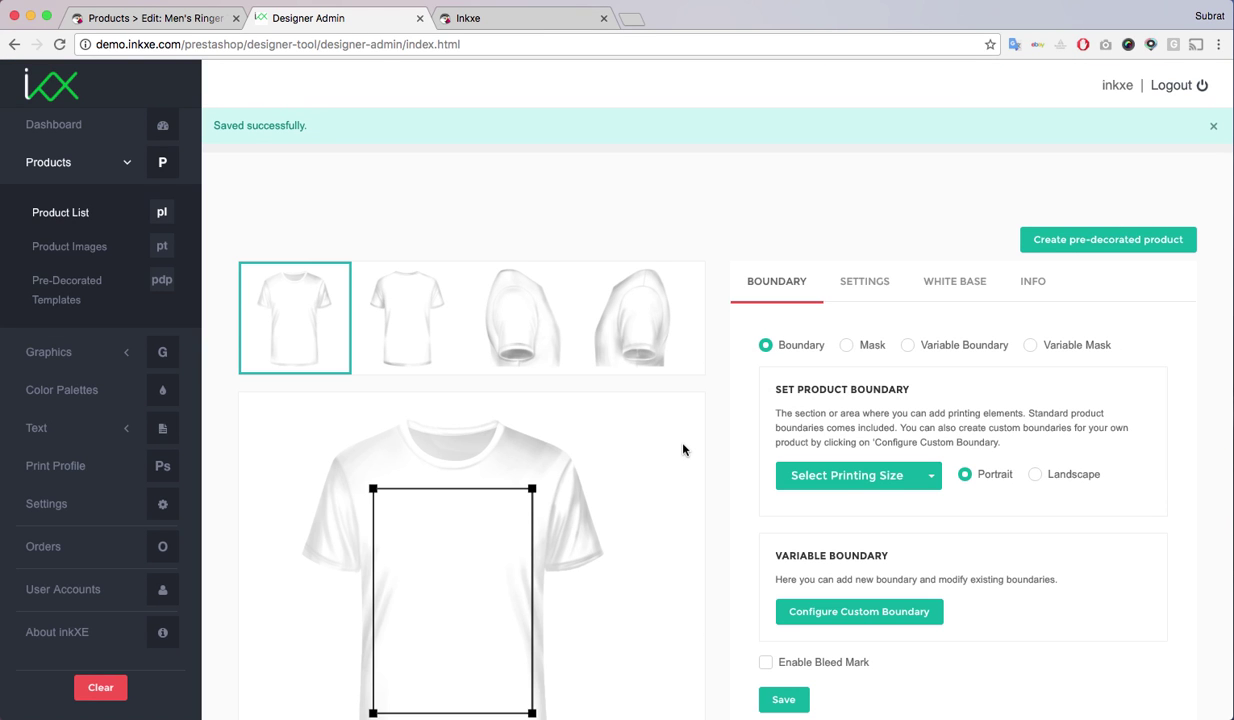
Step: Examine the default print boundary on the product's front, back, right and left sides
{"action": "scroll", "coordinate": [683, 448], "scroll_direction": "down", "scroll_amount": 2}
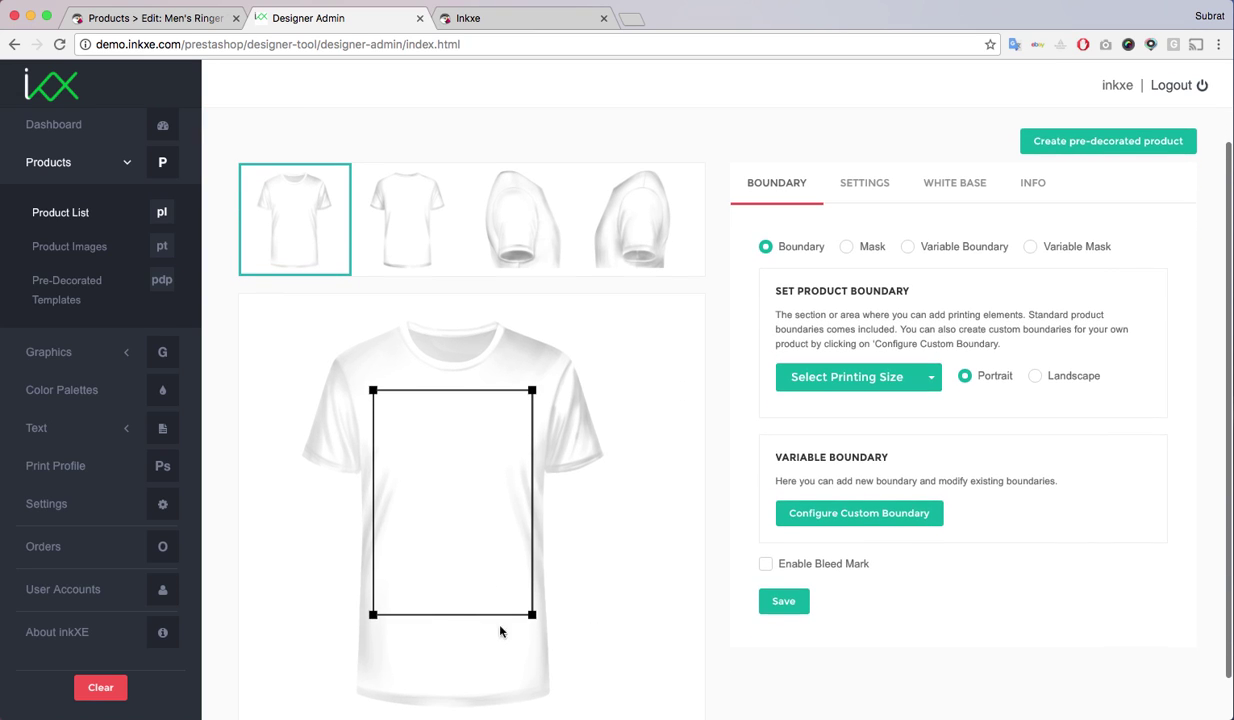
{"action": "scroll", "coordinate": [432, 314], "scroll_direction": "up", "scroll_amount": 1}
{"action": "left_click", "coordinate": [416, 282]}
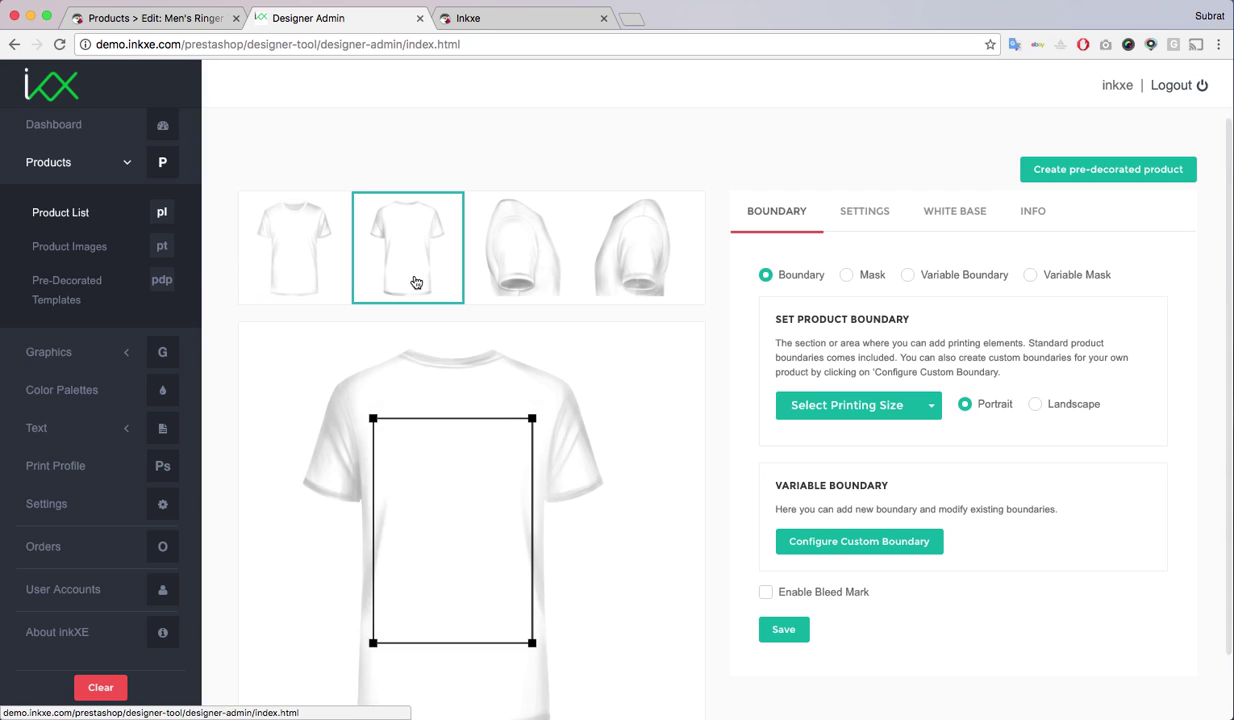
{"action": "scroll", "coordinate": [469, 634], "scroll_direction": "down", "scroll_amount": 1}
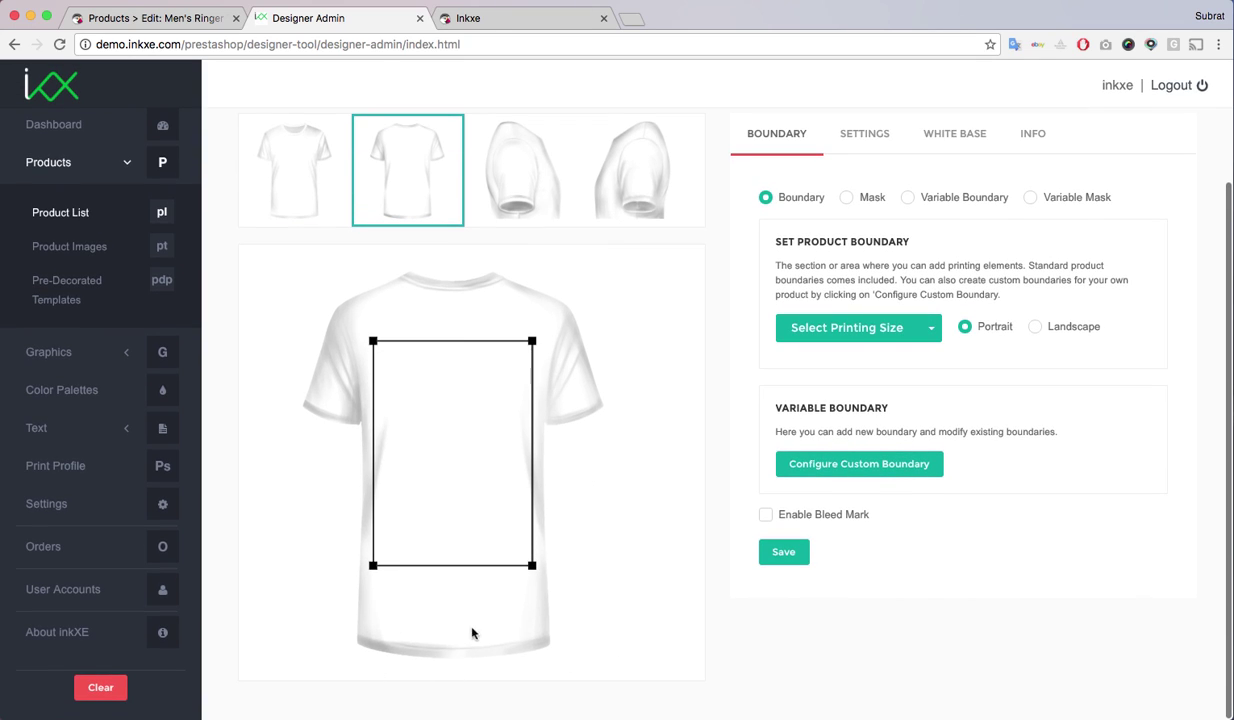
{"action": "scroll", "coordinate": [531, 584], "scroll_direction": "up", "scroll_amount": 2}
{"action": "left_click", "coordinate": [505, 345]}
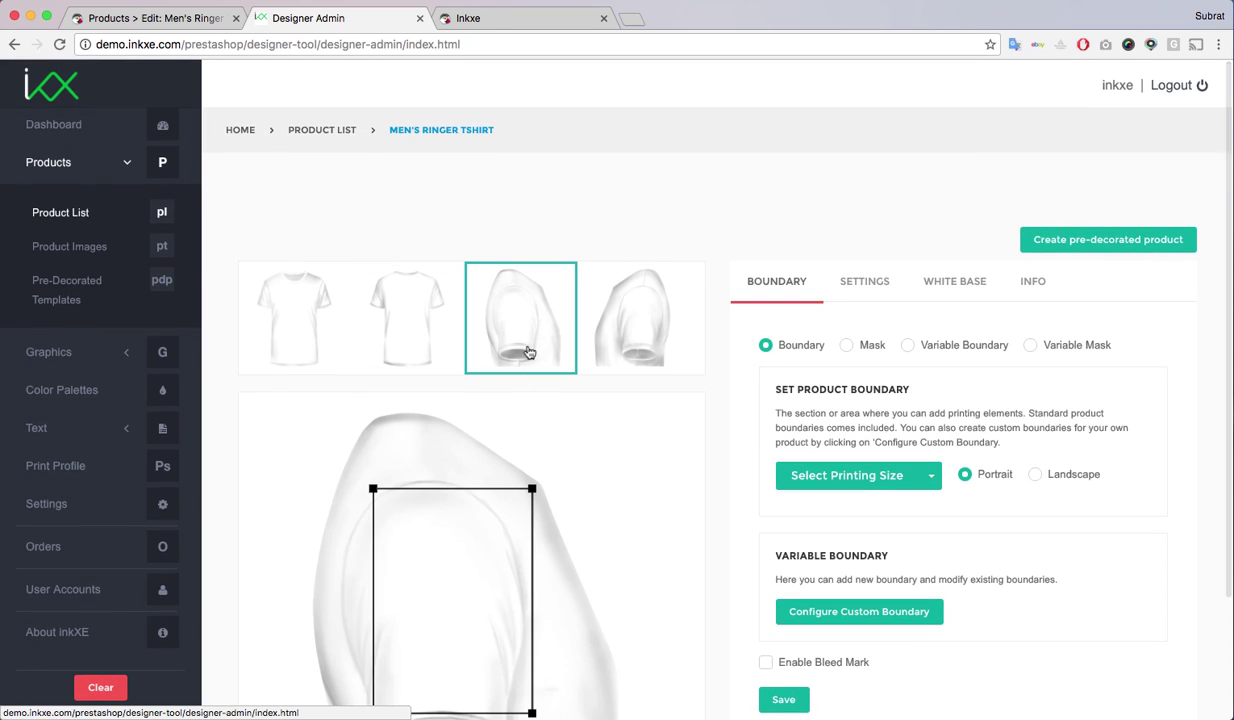
{"action": "scroll", "coordinate": [530, 366], "scroll_direction": "down", "scroll_amount": 2}
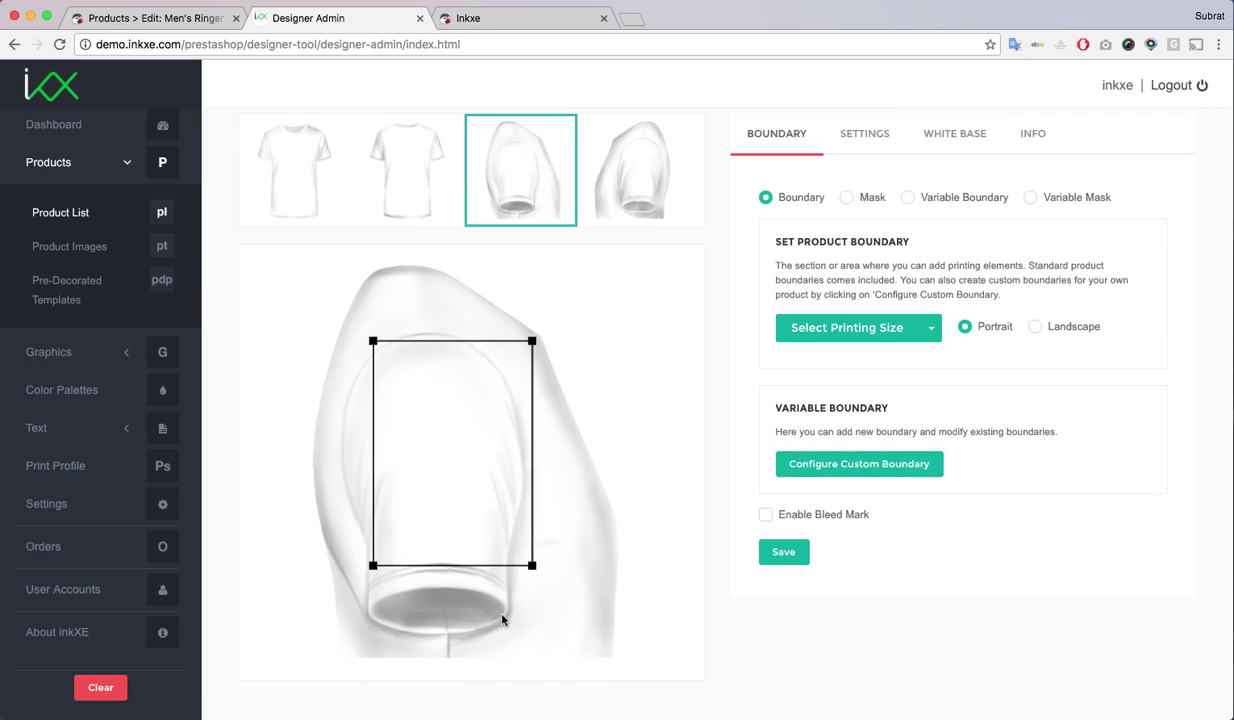
{"action": "scroll", "coordinate": [513, 618], "scroll_direction": "up", "scroll_amount": 2}
{"action": "left_click", "coordinate": [632, 312]}
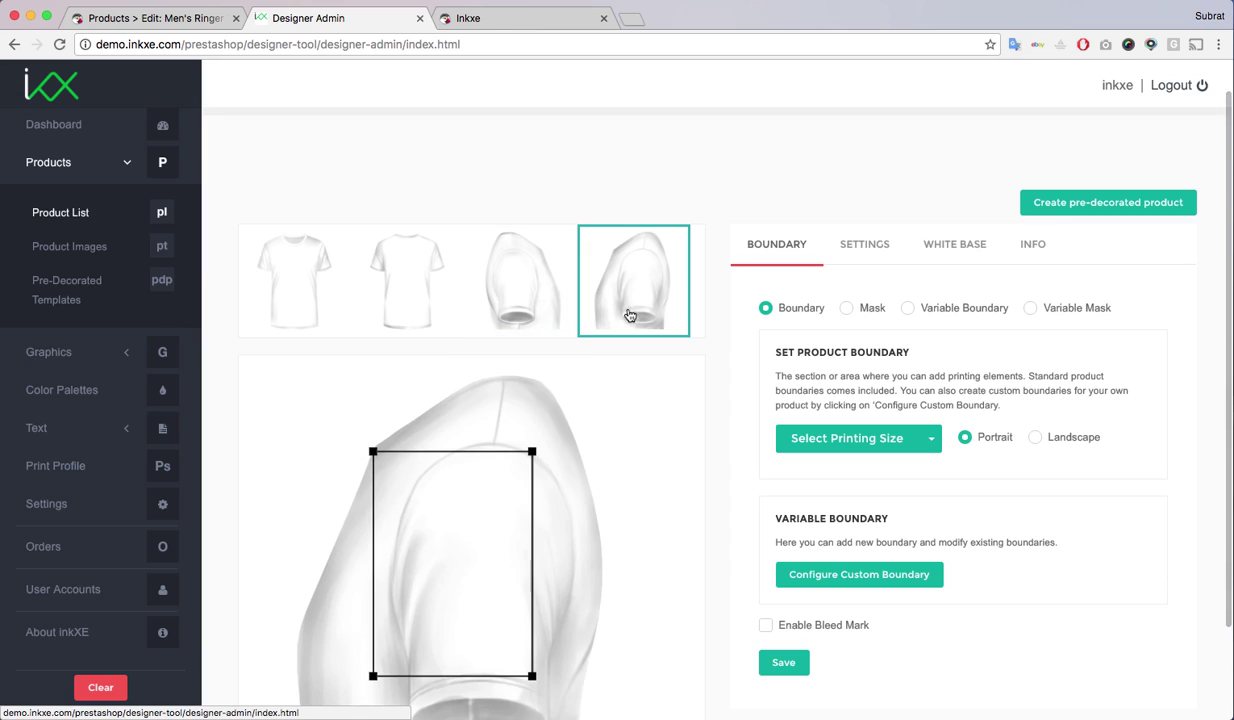
{"action": "scroll", "coordinate": [636, 386], "scroll_direction": "down", "scroll_amount": 2}
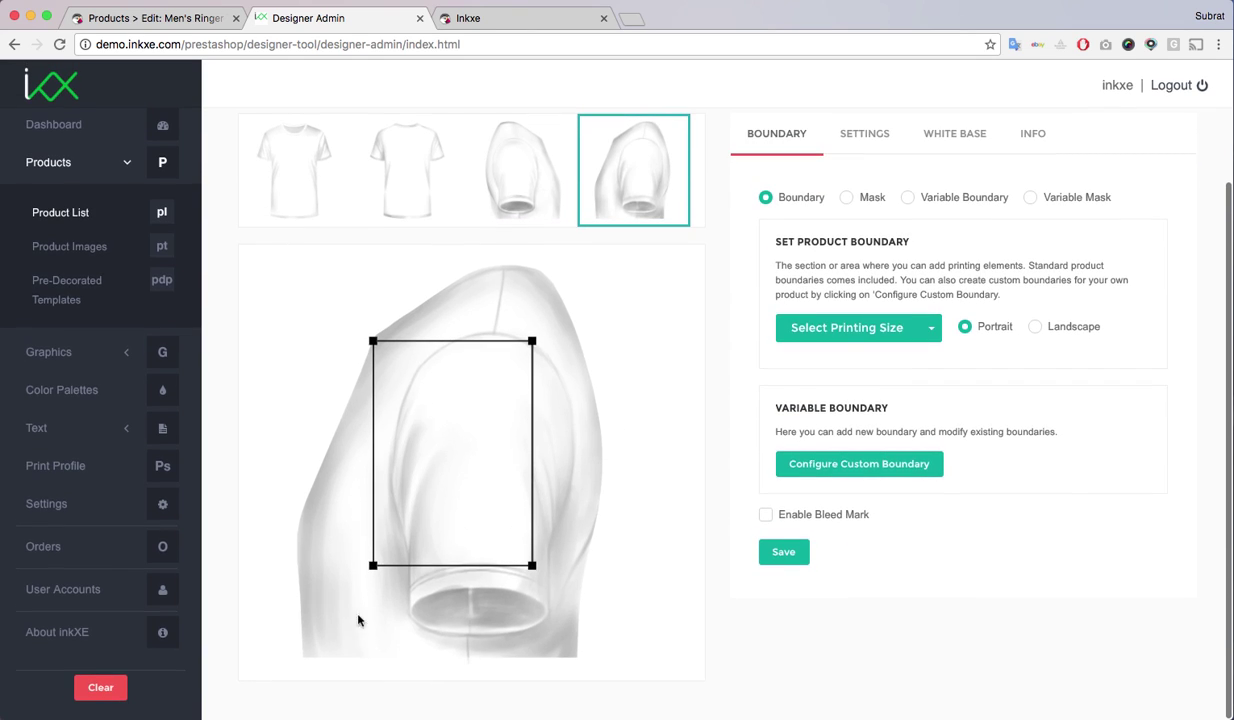